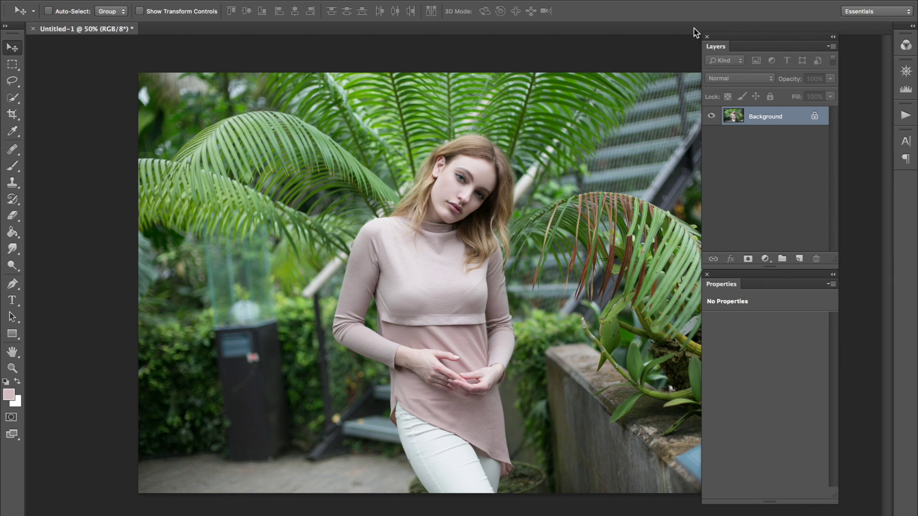
- Duplicate the Background photo onto a new Layer 1 with Ctrl+J
{"action": "key", "text": "ctrl+j"}
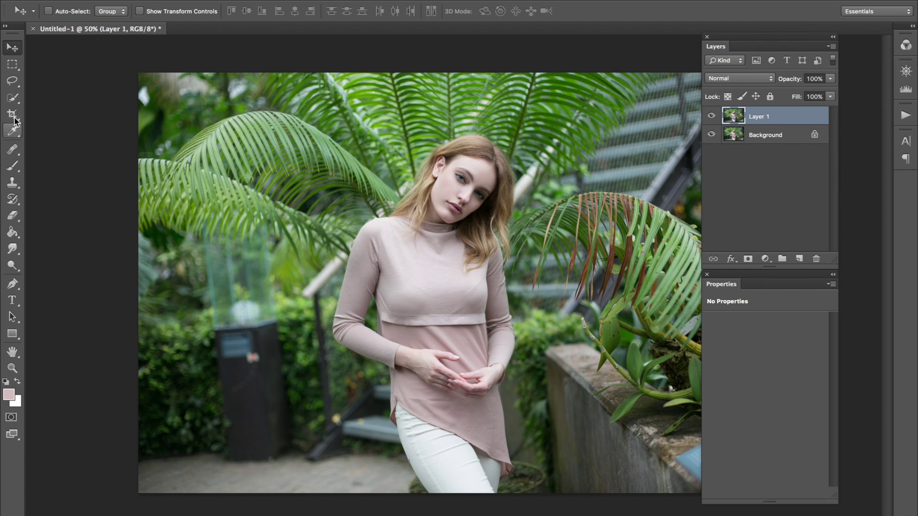
- Choose the Quick Selection tool
{"action": "left_click", "coordinate": [13, 97]}
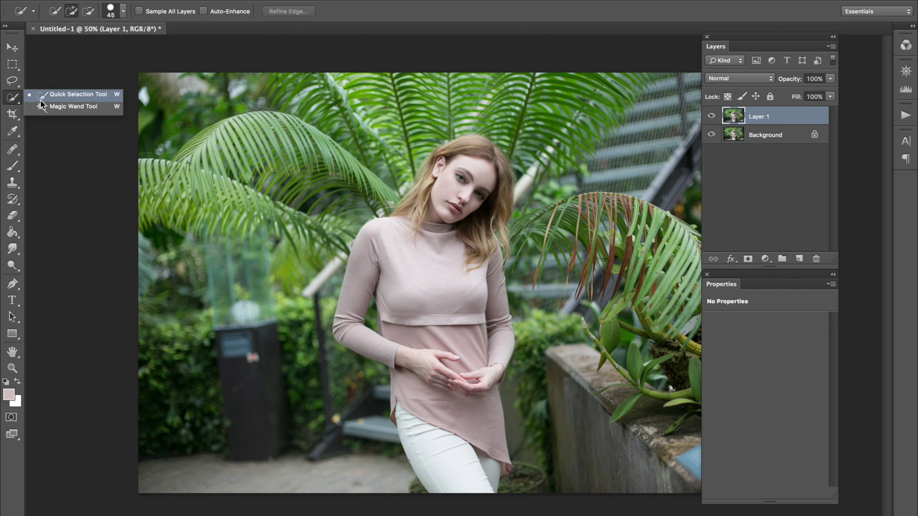
{"action": "left_click", "coordinate": [41, 98]}
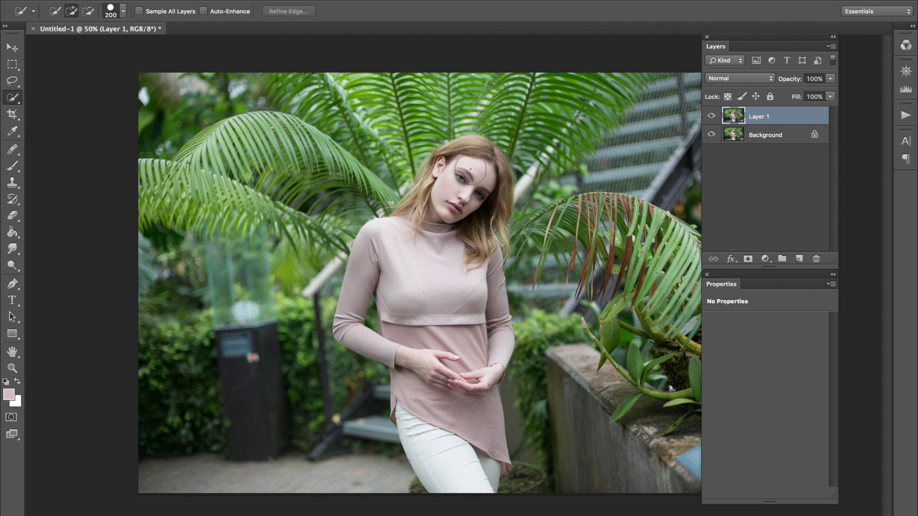
{"action": "right_click", "coordinate": [14, 102]}
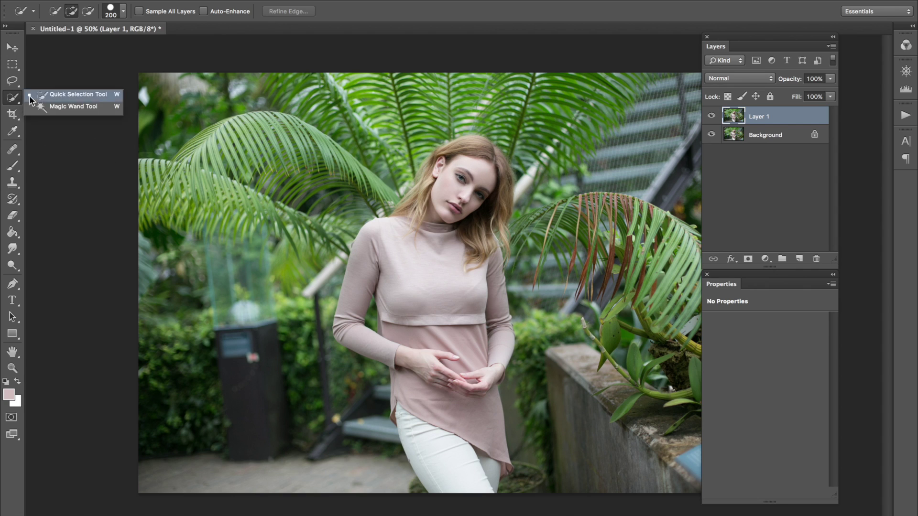
{"action": "left_click", "coordinate": [72, 92]}
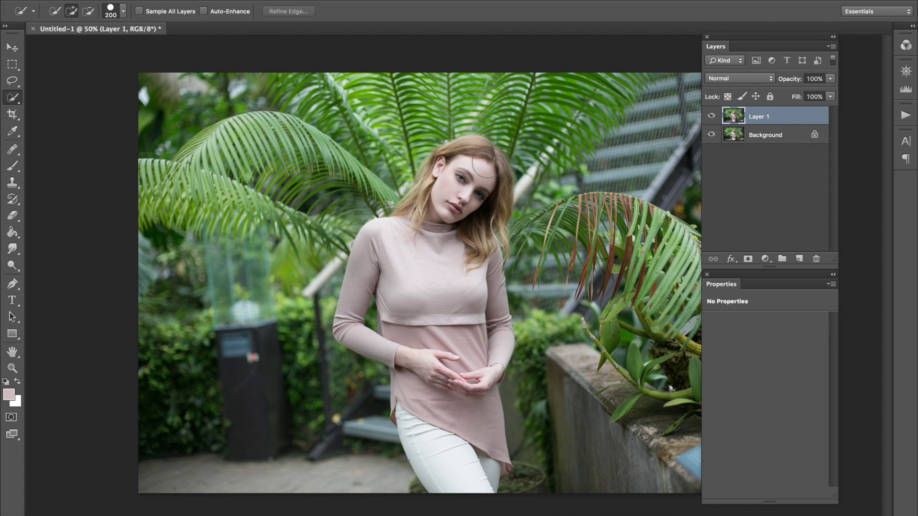
- Select the woman's face, neck and sleeve with a 150 px brush, zoom to 66.7%, enter Quick Mask
{"action": "mouse_move", "coordinate": [482, 160]}
{"action": "left_mouse_down"}
{"action": "mouse_move", "coordinate": [448, 196]}
{"action": "mouse_move", "coordinate": [440, 240]}
{"action": "mouse_move", "coordinate": [438, 282]}
{"action": "mouse_move", "coordinate": [455, 349]}
{"action": "mouse_move", "coordinate": [445, 451]}
{"action": "left_mouse_up"}
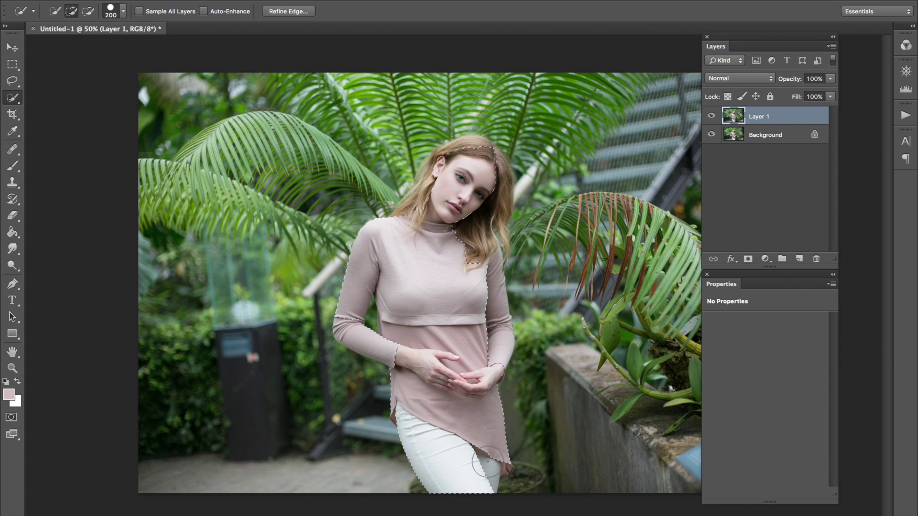
{"action": "key", "text": "bracketleft"}
{"action": "key", "text": "bracketleft"}
{"action": "key", "text": "bracketleft"}
{"action": "key", "text": "bracketleft"}
{"action": "key", "text": "bracketleft"}
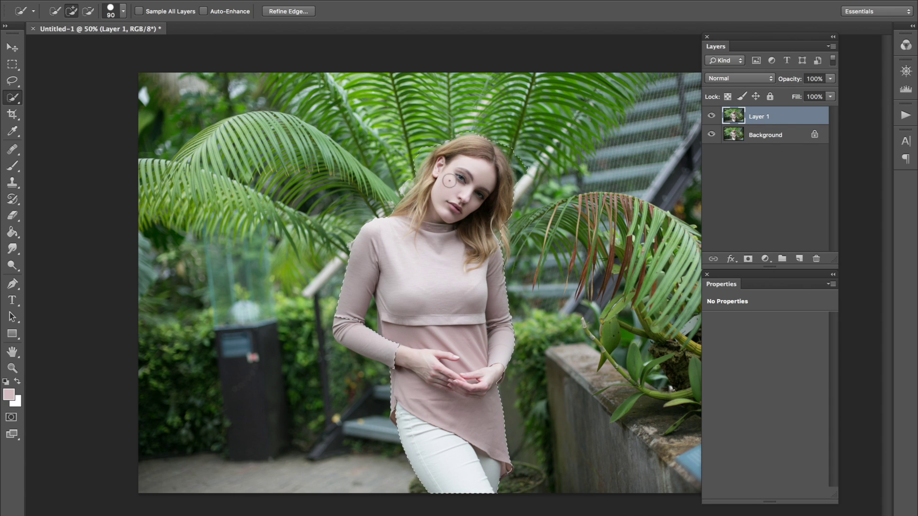
{"action": "left_click", "coordinate": [348, 332]}
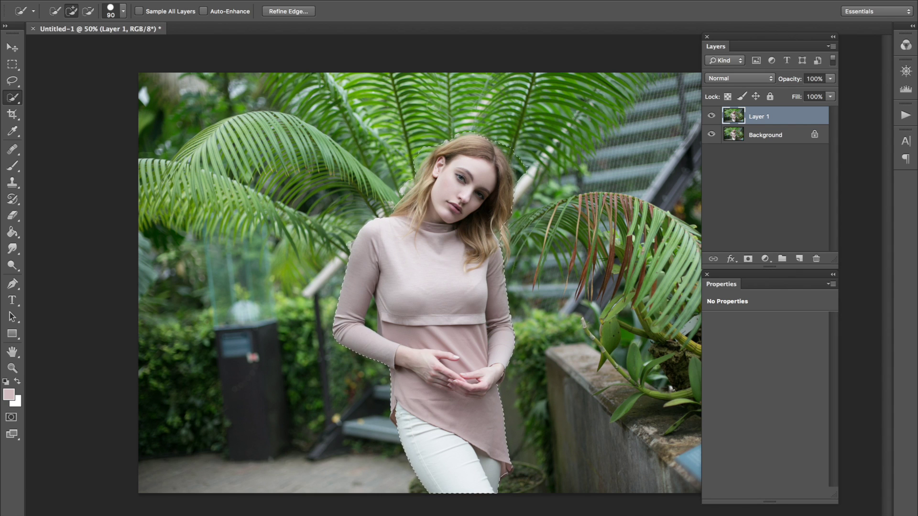
{"action": "key", "text": "ctrl+plus"}
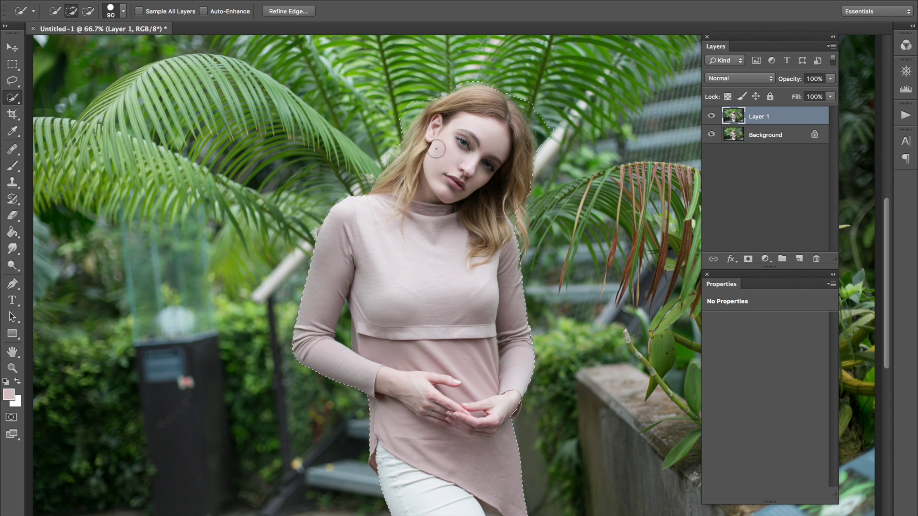
{"action": "key", "text": "q"}
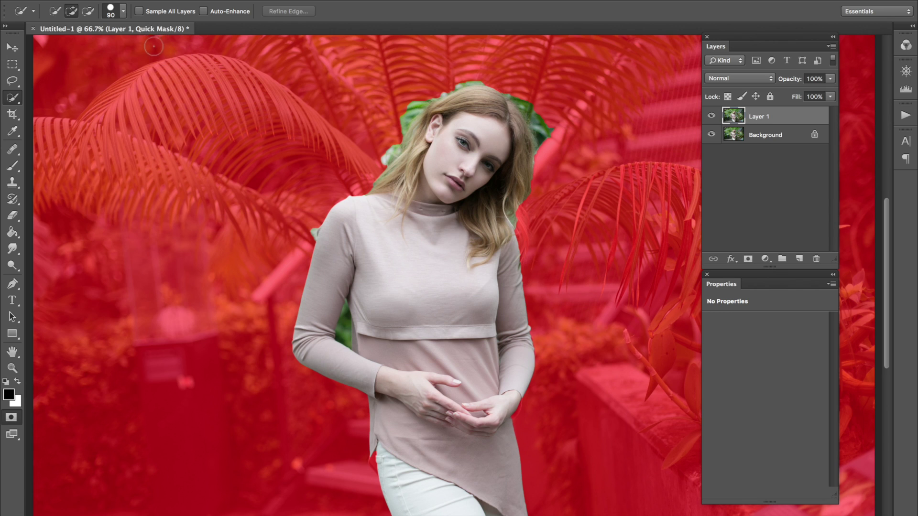
- Switch to the standard Brush tool with hardness set to about 70%
{"action": "left_click", "coordinate": [14, 167]}
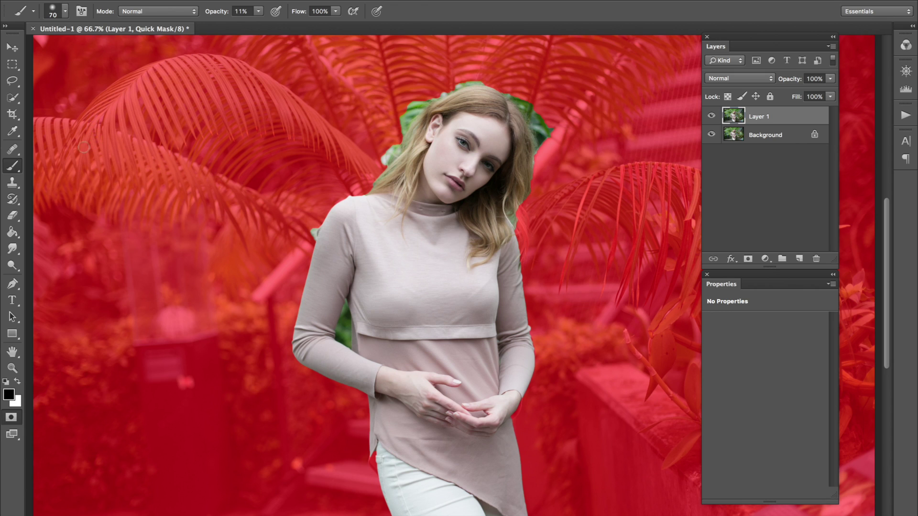
{"action": "left_click", "coordinate": [16, 169]}
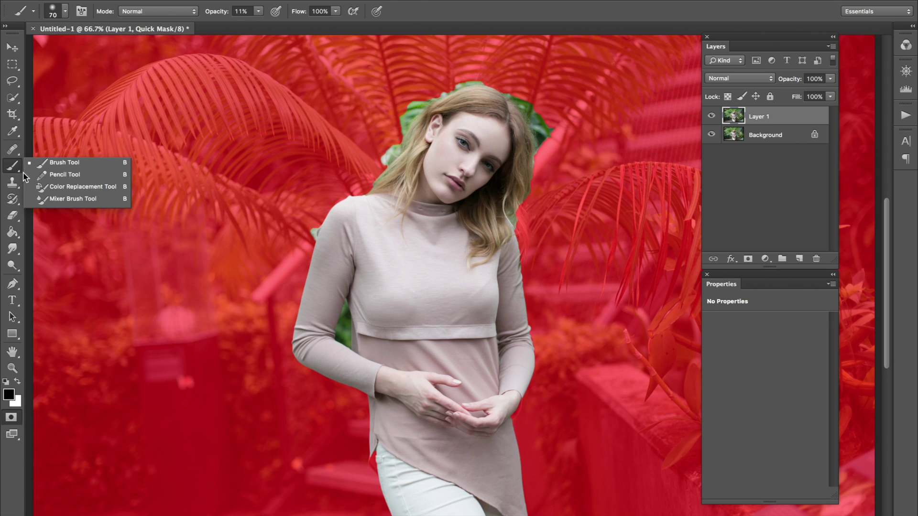
{"action": "left_click", "coordinate": [41, 162]}
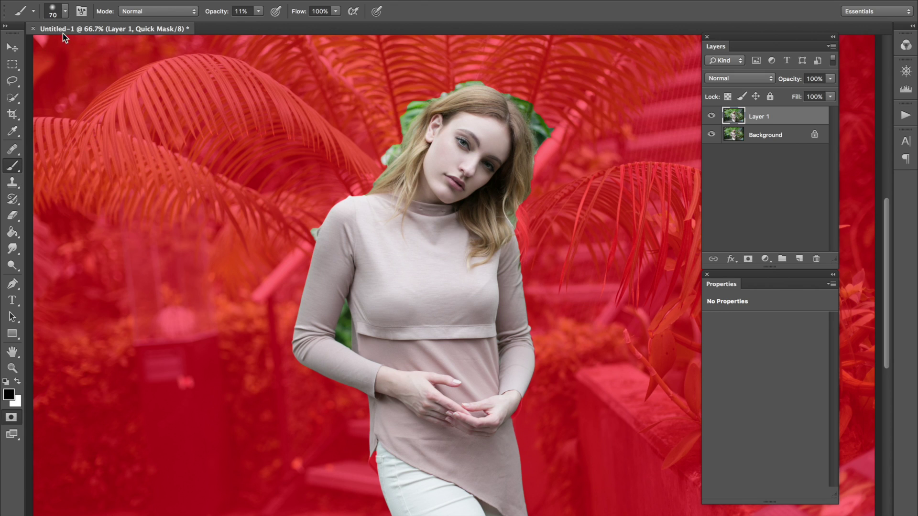
{"action": "left_click", "coordinate": [65, 11]}
{"action": "left_click_drag", "start_coordinate": [25, 83], "coordinate": [108, 86]}
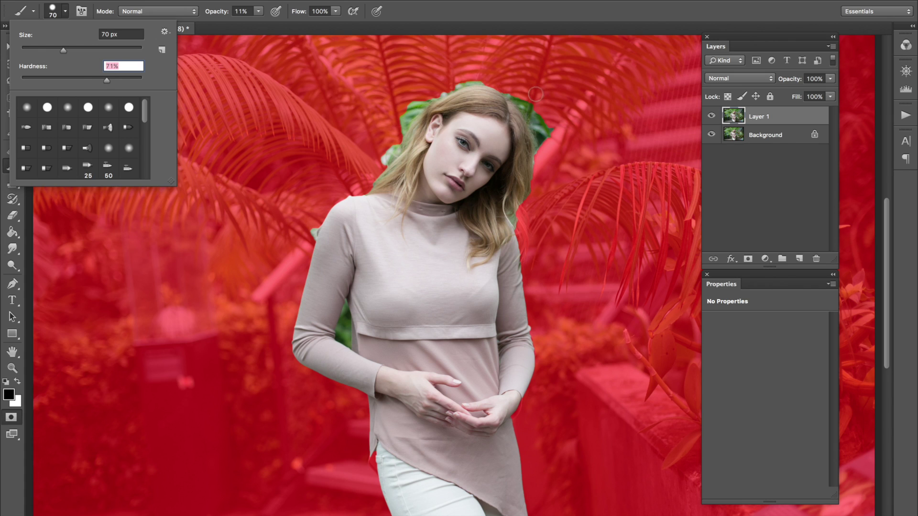
{"action": "left_click", "coordinate": [537, 93]}
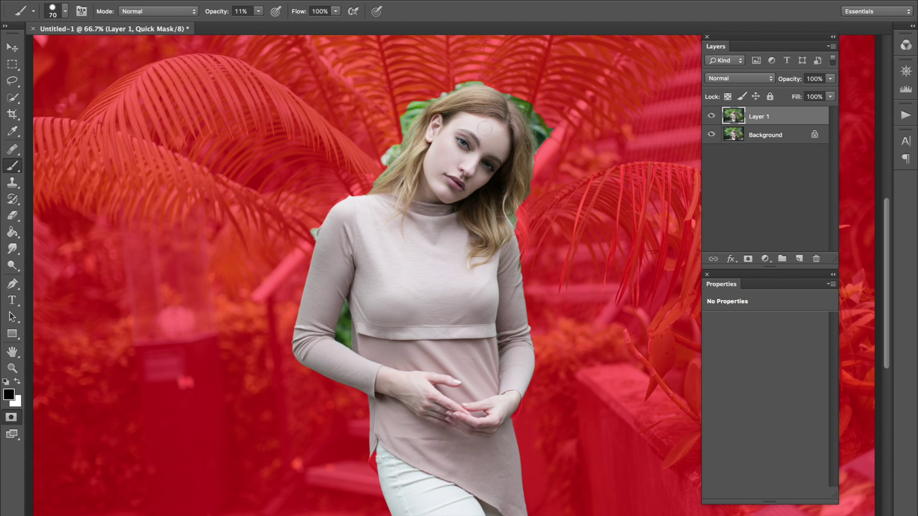
- Paint white at 100% opacity on the mask above-right of the hair, then enlarge the brush to 100
{"action": "key", "text": "x"}
{"action": "left_click", "coordinate": [258, 12]}
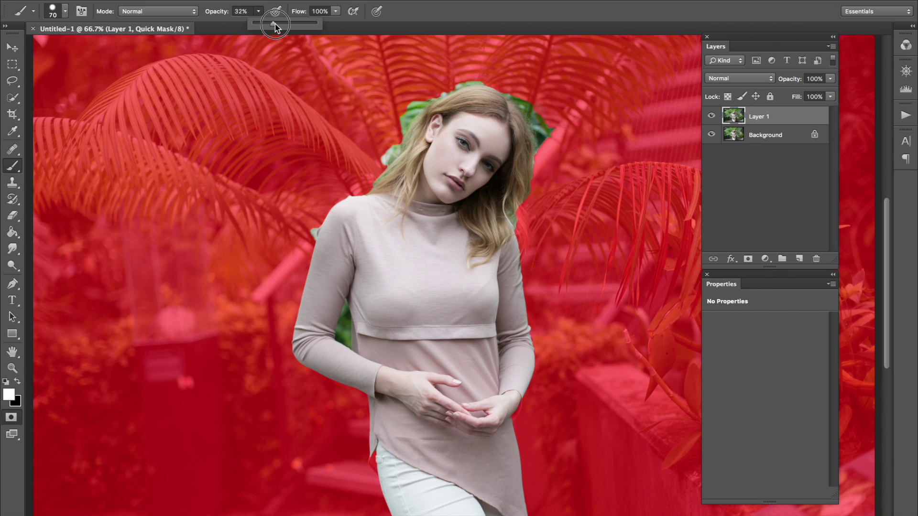
{"action": "left_click_drag", "start_coordinate": [299, 24], "coordinate": [335, 29]}
{"action": "left_click_drag", "start_coordinate": [535, 96], "coordinate": [552, 137]}
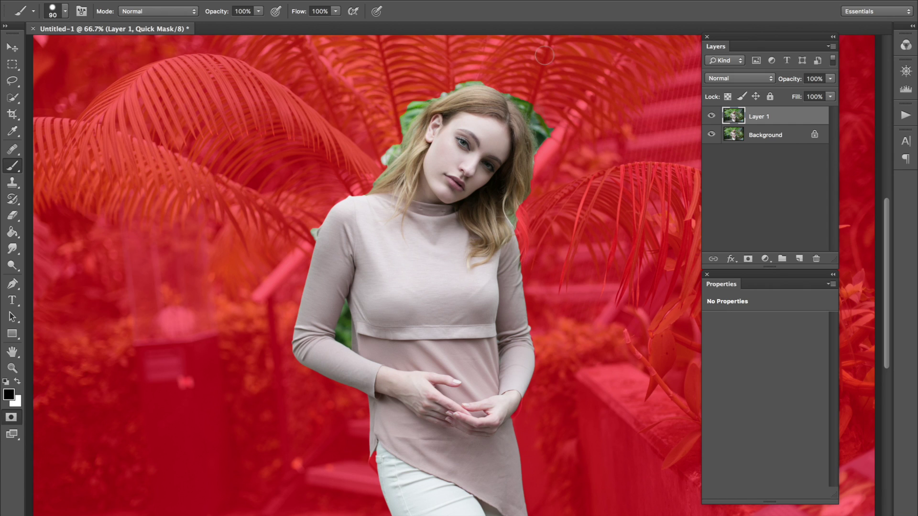
{"action": "key", "text": "bracketright"}
{"action": "key", "text": "bracketright"}
{"action": "key", "text": "bracketright"}
- At 100% zoom with a 90 px brush, mask the leaves along the right edge, upper-left edge and top of the hair
{"action": "mouse_move", "coordinate": [545, 117]}
{"action": "left_mouse_down"}
{"action": "mouse_move", "coordinate": [552, 140]}
{"action": "mouse_move", "coordinate": [534, 115]}
{"action": "mouse_move", "coordinate": [547, 137]}
{"action": "mouse_move", "coordinate": [538, 103]}
{"action": "mouse_move", "coordinate": [548, 152]}
{"action": "mouse_move", "coordinate": [531, 109]}
{"action": "left_mouse_up"}
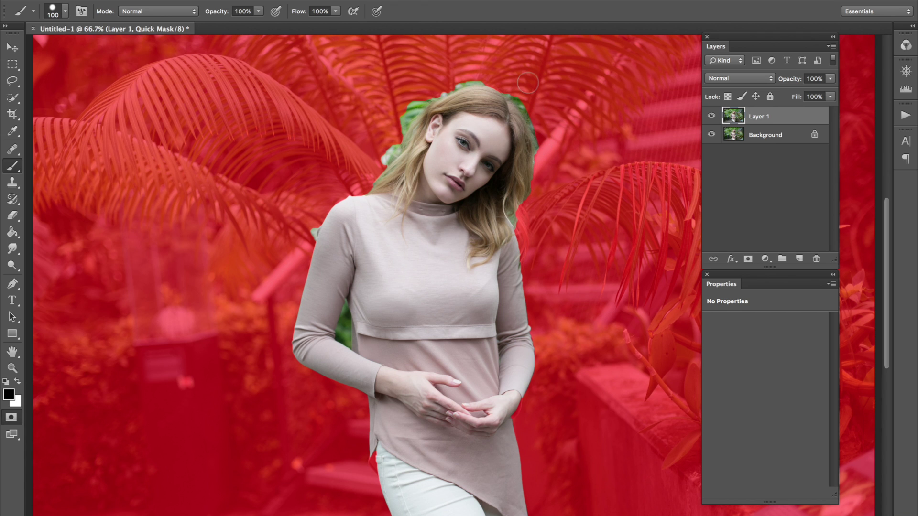
{"action": "key", "text": "ctrl+plus"}
{"action": "scroll", "coordinate": [418, 114], "scroll_direction": "up", "scroll_amount": 5}
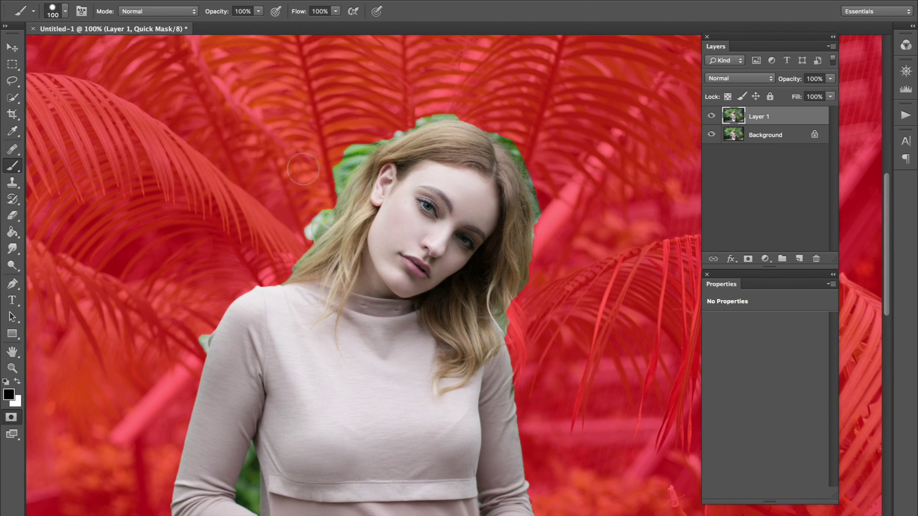
{"action": "key", "text": "bracketleft"}
{"action": "left_click_drag", "start_coordinate": [348, 166], "coordinate": [371, 137]}
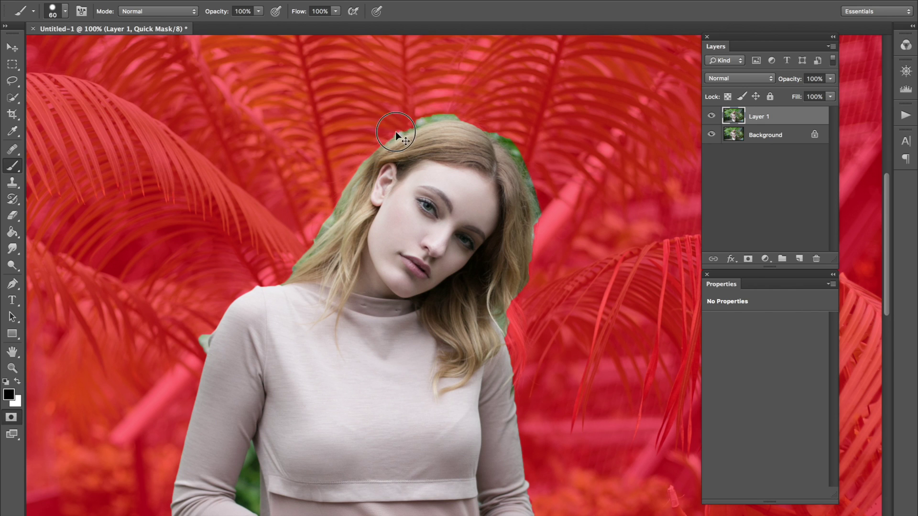
{"action": "left_click", "coordinate": [440, 115]}
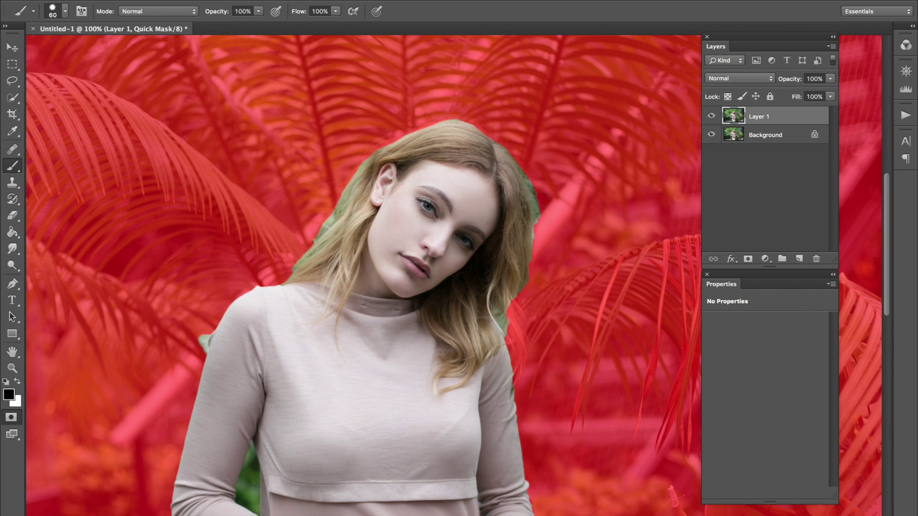
- Fix the right hair edge by alternating white and black, undo the last stroke, and zoom out
{"action": "key", "text": "x"}
{"action": "left_click_drag", "start_coordinate": [519, 313], "coordinate": [520, 351]}
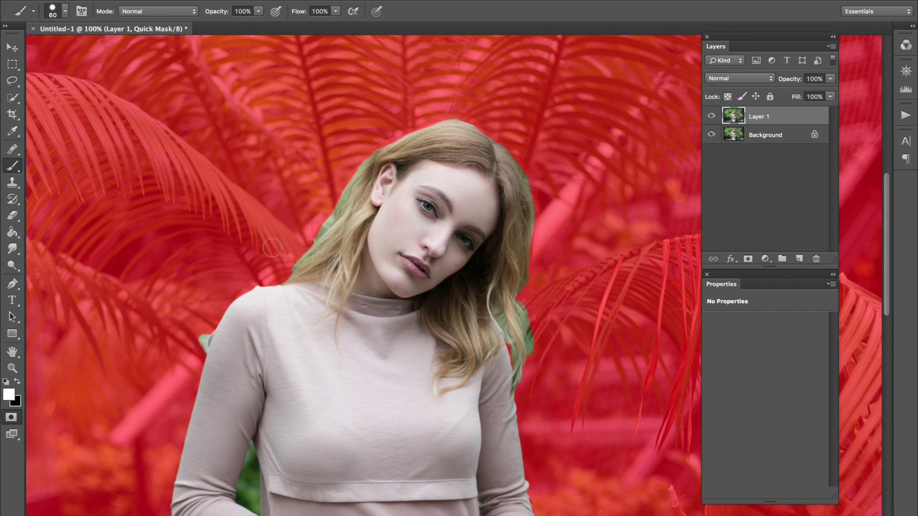
{"action": "key", "text": "x"}
{"action": "scroll", "coordinate": [554, 146], "scroll_direction": "down", "scroll_amount": 3}
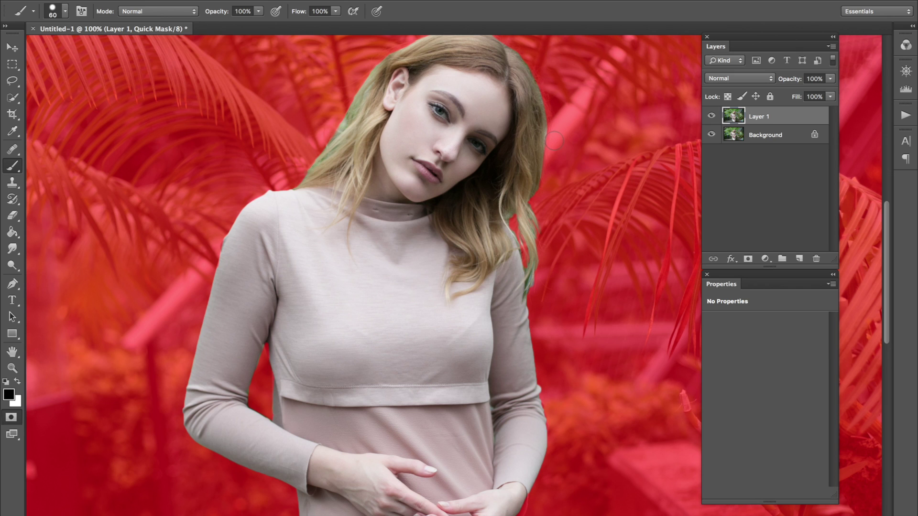
{"action": "key", "text": "x"}
{"action": "key", "text": "x"}
{"action": "mouse_move", "coordinate": [549, 101]}
{"action": "left_mouse_down"}
{"action": "mouse_move", "coordinate": [537, 154]}
{"action": "mouse_move", "coordinate": [537, 120]}
{"action": "mouse_move", "coordinate": [516, 194]}
{"action": "mouse_move", "coordinate": [545, 187]}
{"action": "left_mouse_up"}
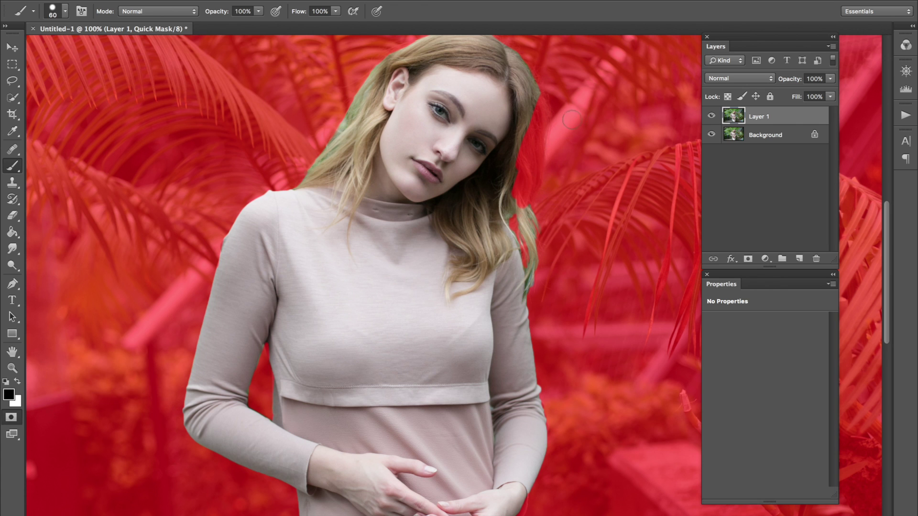
{"action": "key", "text": "ctrl+z"}
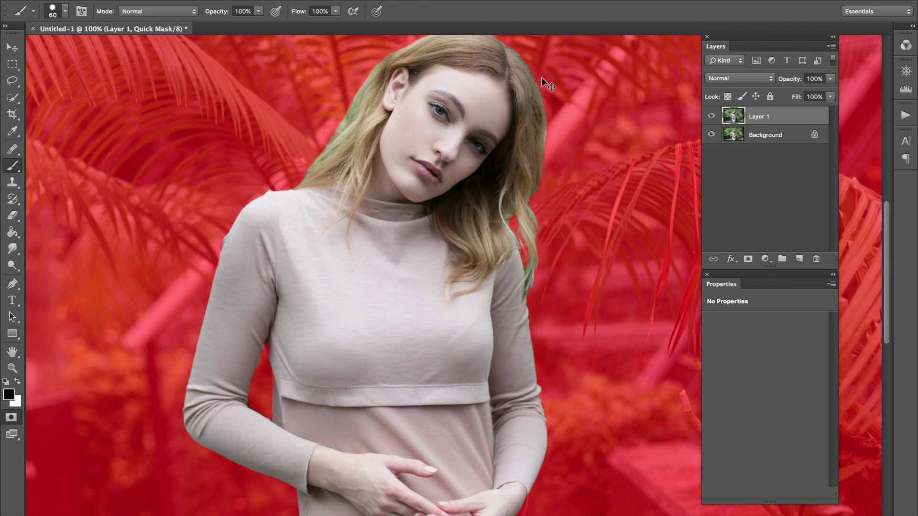
{"action": "key", "text": "ctrl+minus"}
{"action": "key", "text": "ctrl+minus"}
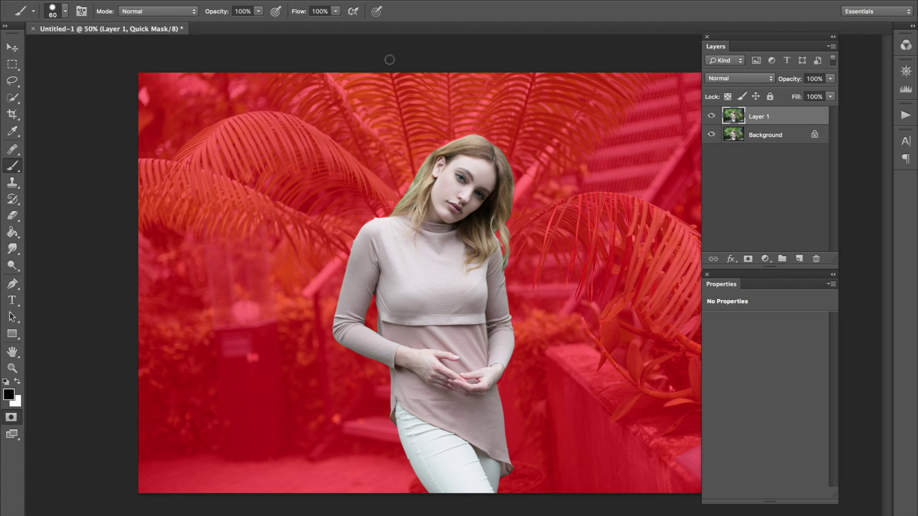
- Exit Quick Mask, switch to the Move tool, and invert the selection to the background
{"action": "key", "text": "q"}
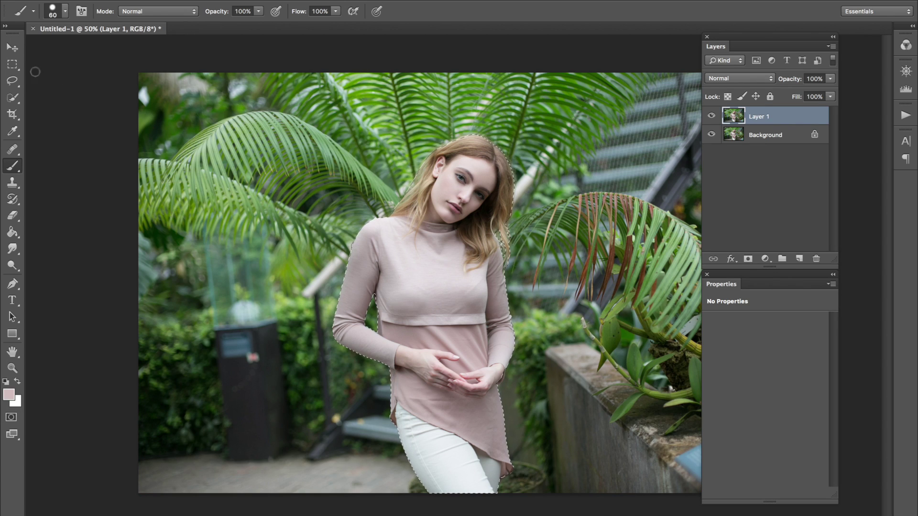
{"action": "left_click", "coordinate": [12, 48]}
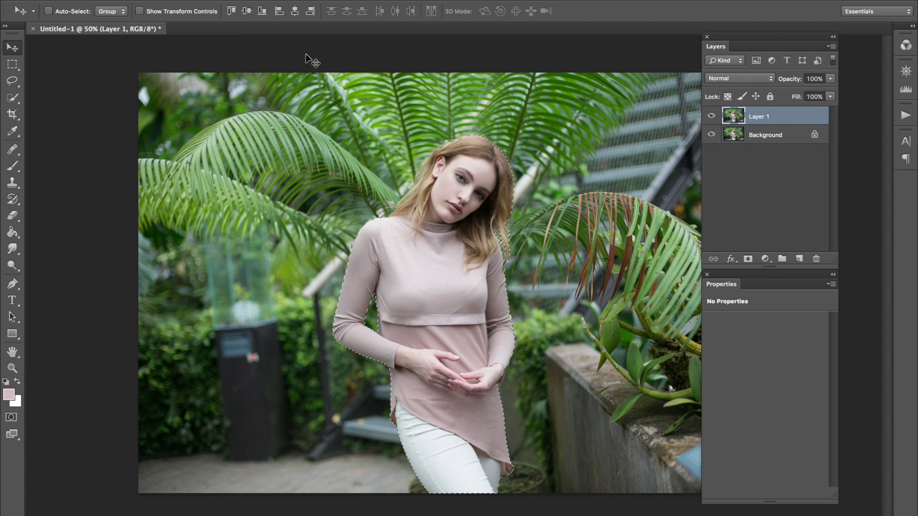
{"action": "key", "text": "ctrl+shift+i"}
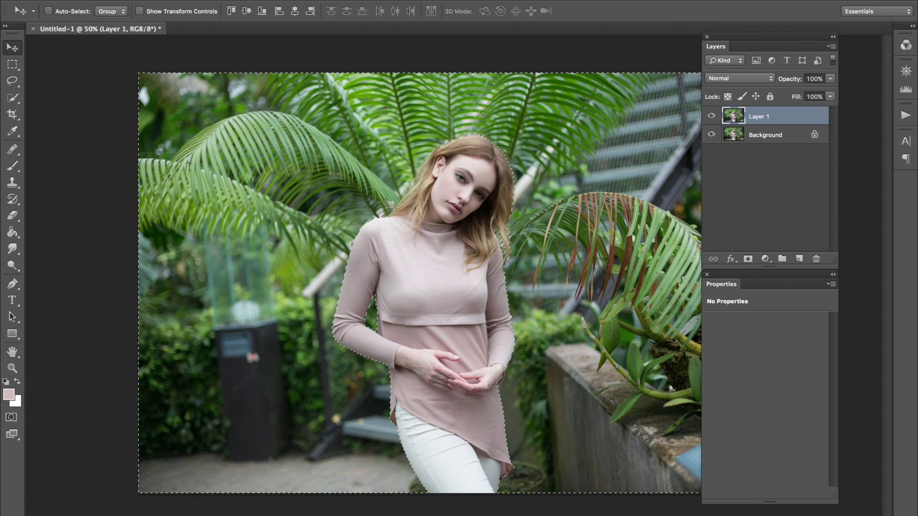
- Save the selection as the new channel 'selection_guyzheyeverybody' and deselect with Ctrl+D
{"action": "left_click", "coordinate": [258, 1]}
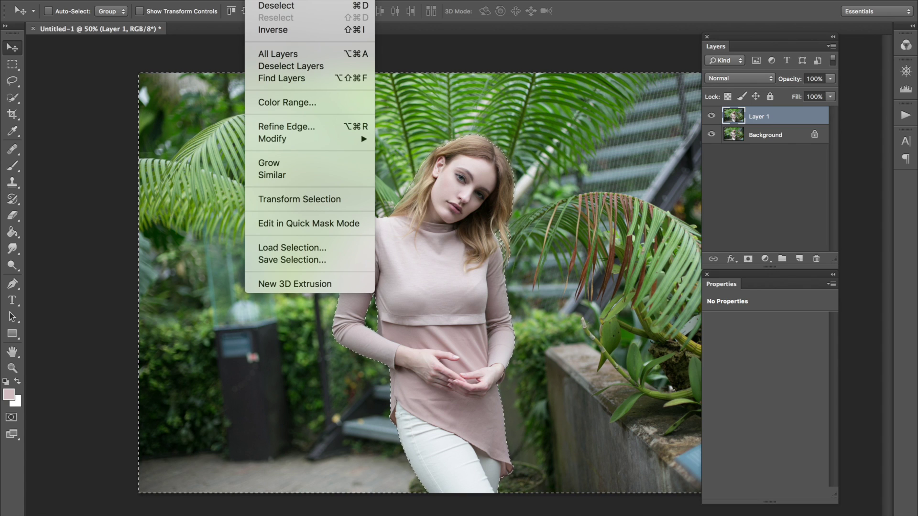
{"action": "left_click", "coordinate": [300, 261]}
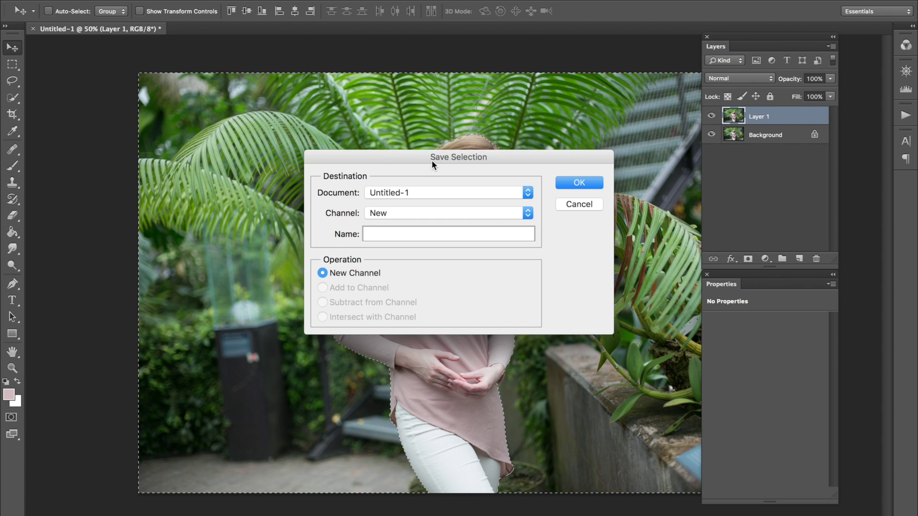
{"action": "left_click", "coordinate": [400, 233]}
{"action": "type", "text": "selec"}
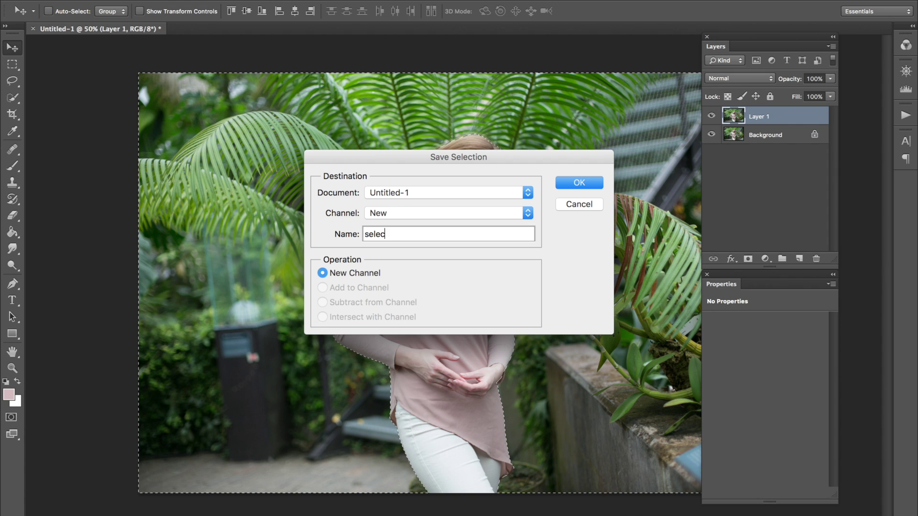
{"action": "type", "text": "tion_gu"}
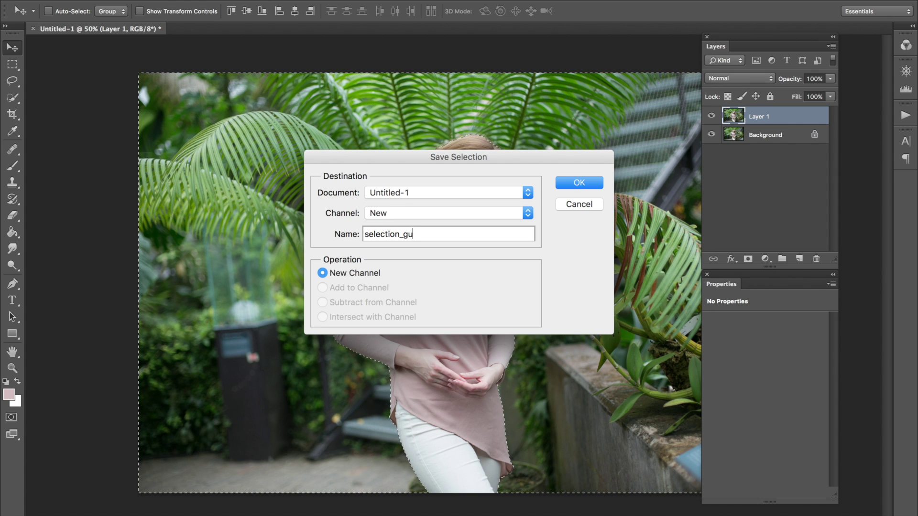
{"action": "type", "text": "yzheyeverybody"}
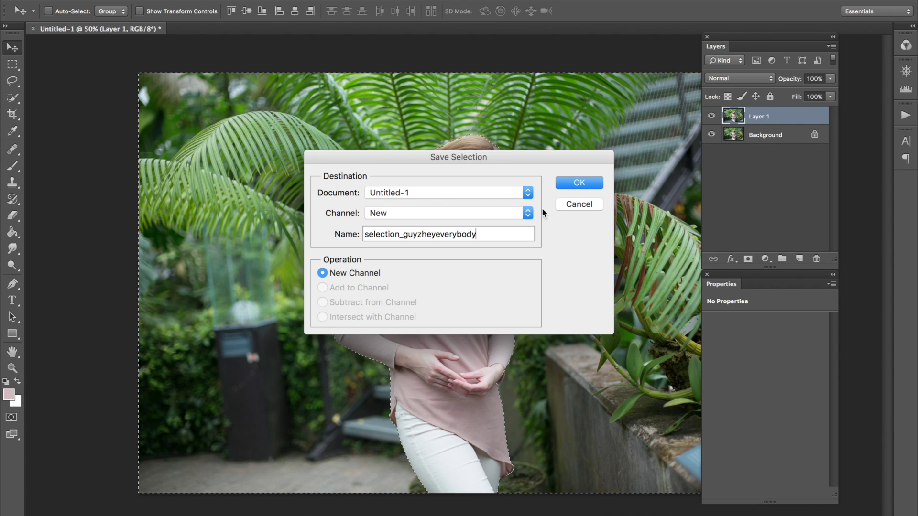
{"action": "left_click", "coordinate": [580, 184]}
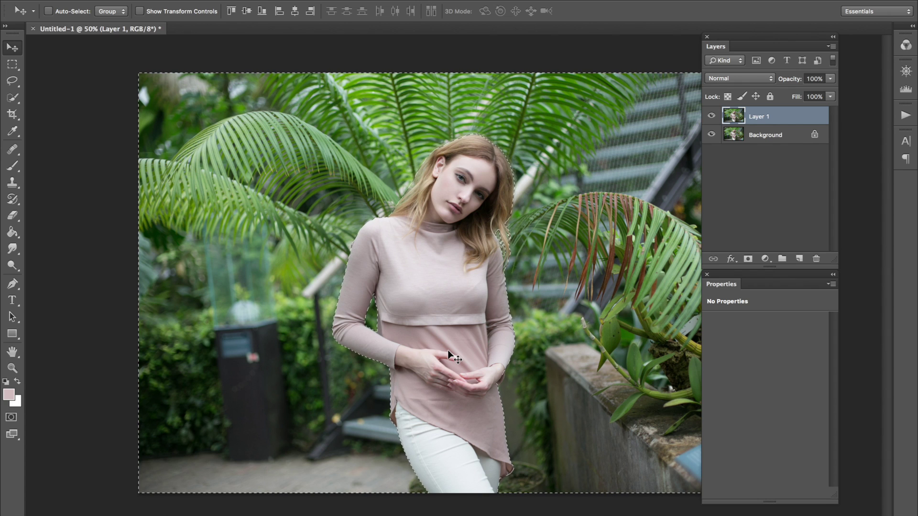
{"action": "key", "text": "ctrl+d"}
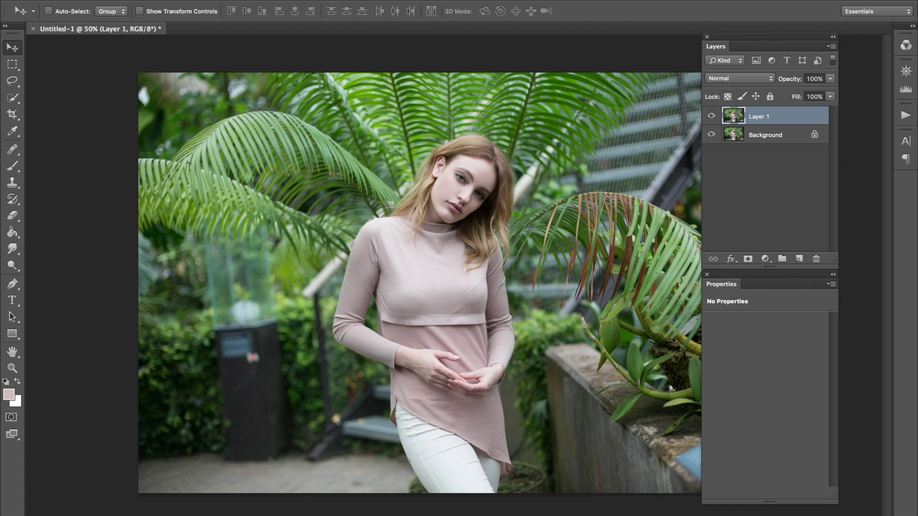
- Load the selection_guyzheyeverybody channel to reselect the background around the woman on Layer 1
{"action": "left_click", "coordinate": [261, 0]}
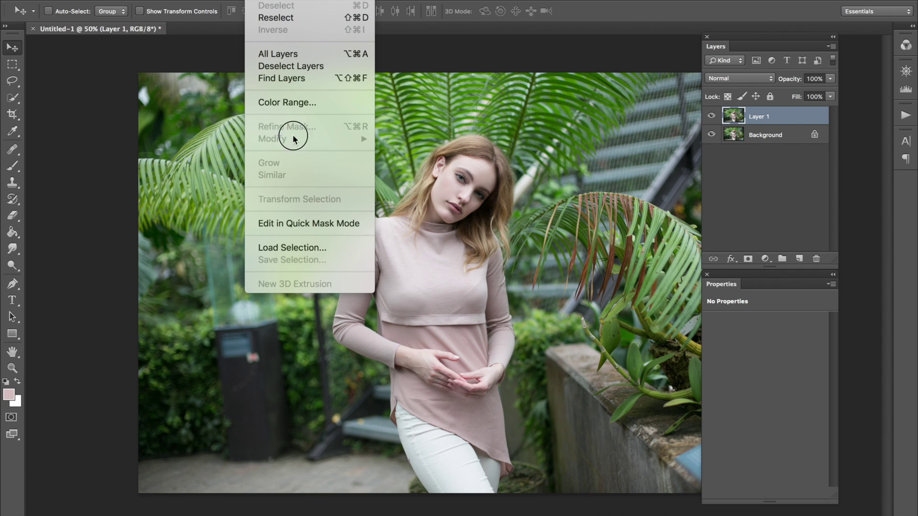
{"action": "left_click", "coordinate": [322, 248]}
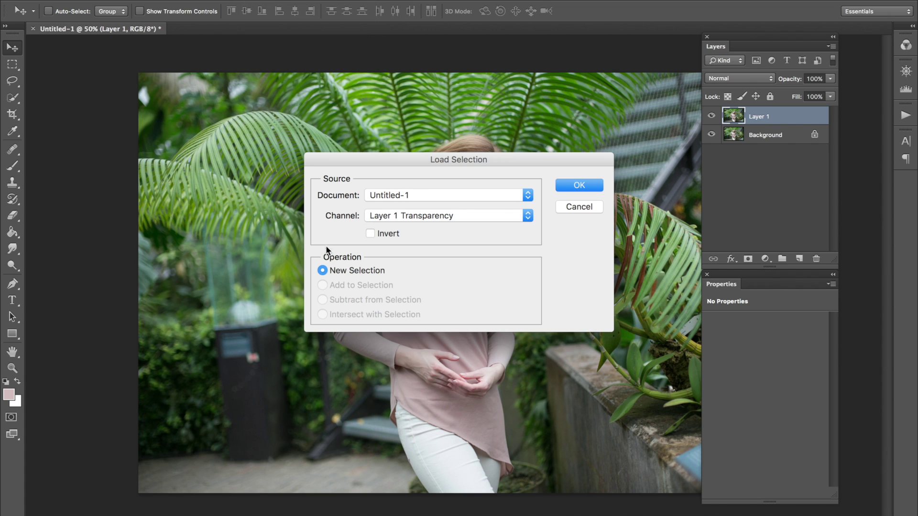
{"action": "left_click", "coordinate": [416, 213]}
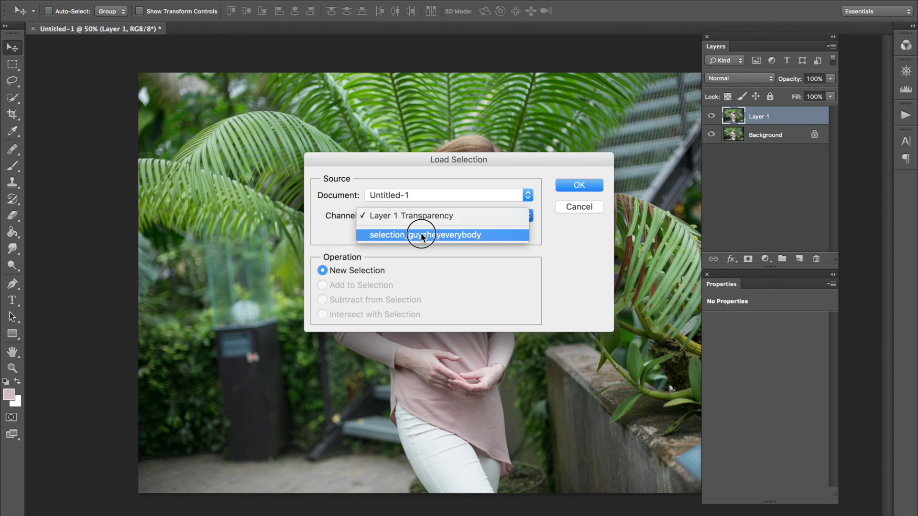
{"action": "left_click", "coordinate": [422, 235]}
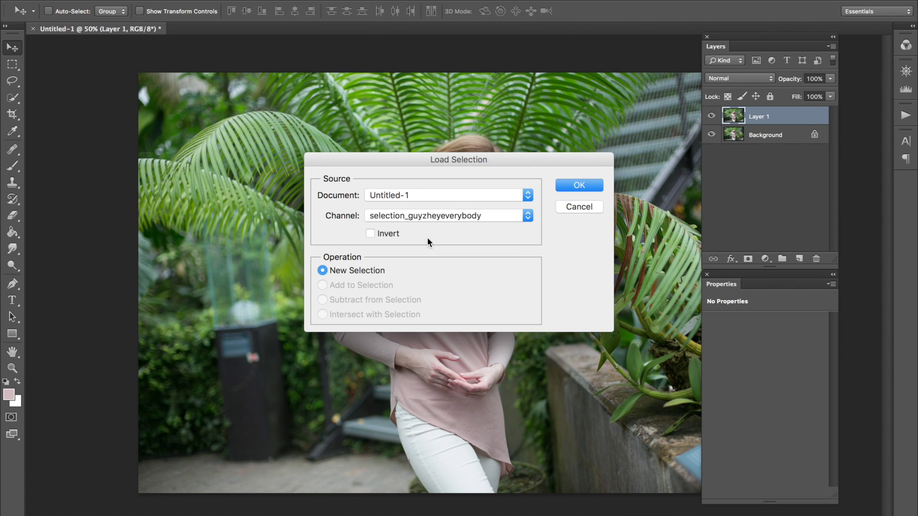
{"action": "left_click", "coordinate": [583, 185]}
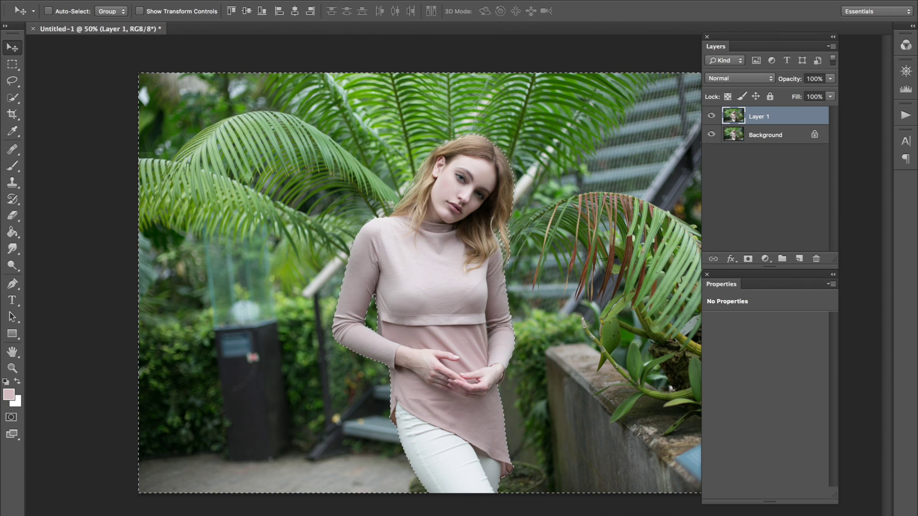
{"action": "left_click", "coordinate": [306, 1]}
- Start a Tilt-Shift blur, stack its Blur Tools and Blur Effects panels, and lower its focus centre
{"action": "mouse_move", "coordinate": [404, 126]}
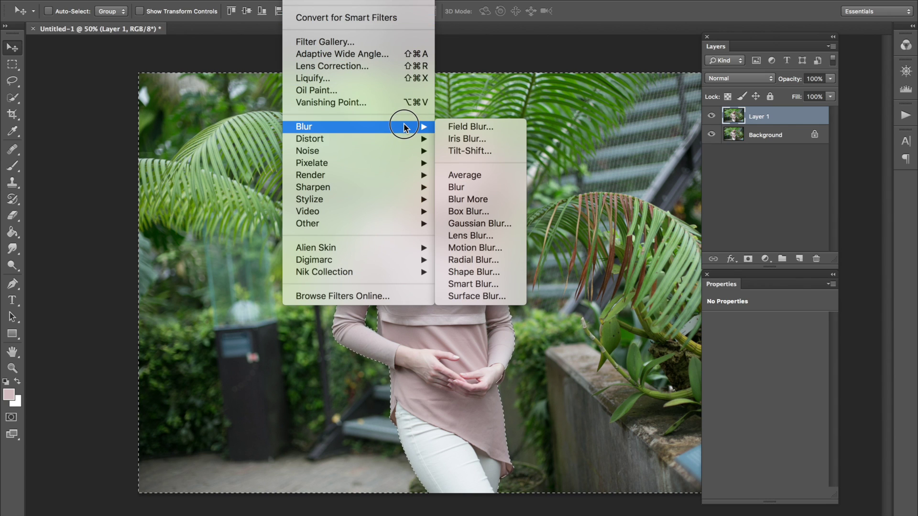
{"action": "left_click", "coordinate": [478, 150]}
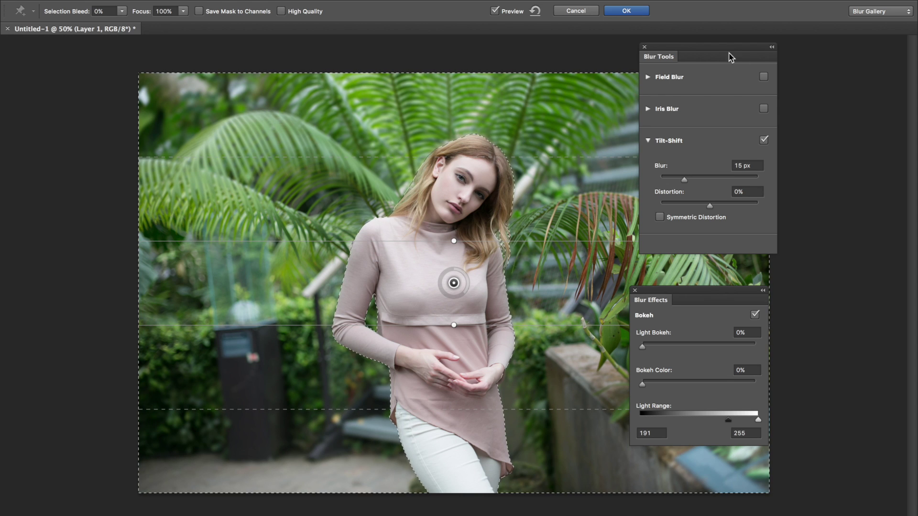
{"action": "left_click_drag", "start_coordinate": [686, 47], "coordinate": [737, 50]}
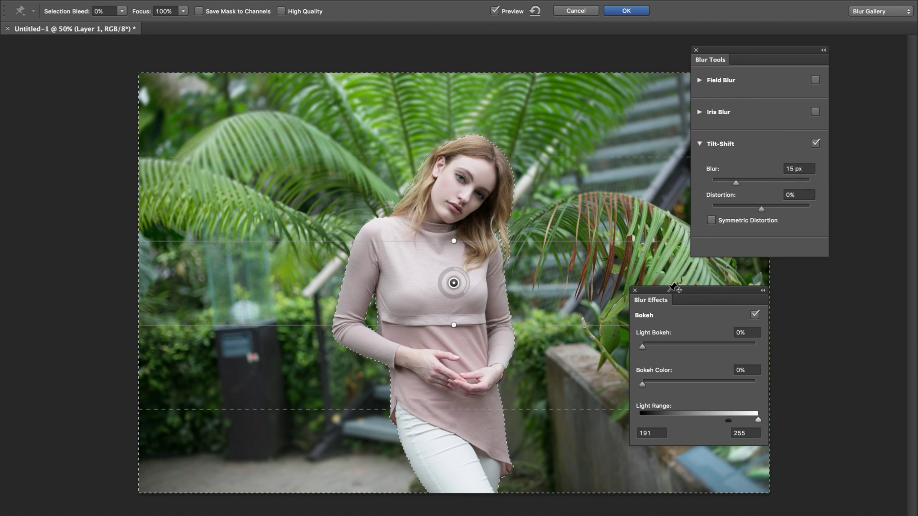
{"action": "left_click_drag", "start_coordinate": [674, 290], "coordinate": [742, 261]}
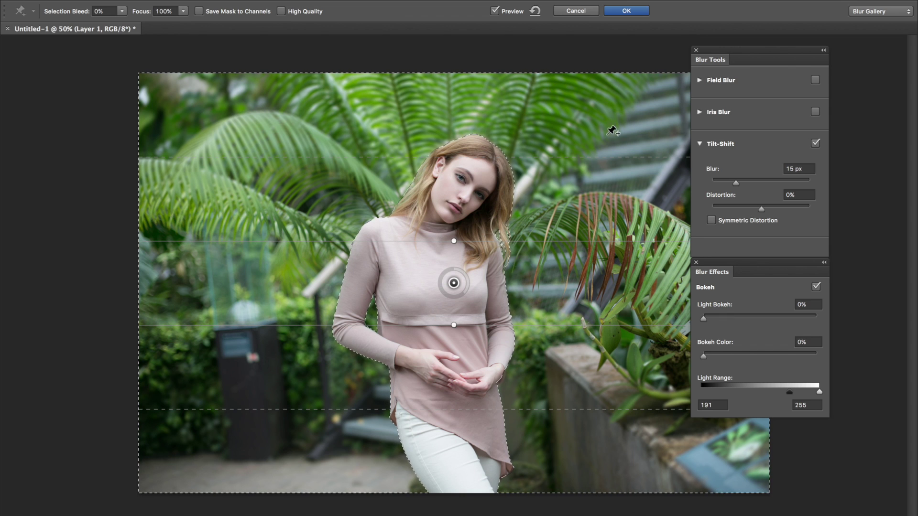
{"action": "left_click_drag", "start_coordinate": [731, 271], "coordinate": [749, 283]}
{"action": "mouse_move", "coordinate": [744, 52]}
{"action": "left_mouse_down"}
{"action": "mouse_move", "coordinate": [770, 51]}
{"action": "mouse_move", "coordinate": [748, 55]}
{"action": "left_mouse_up"}
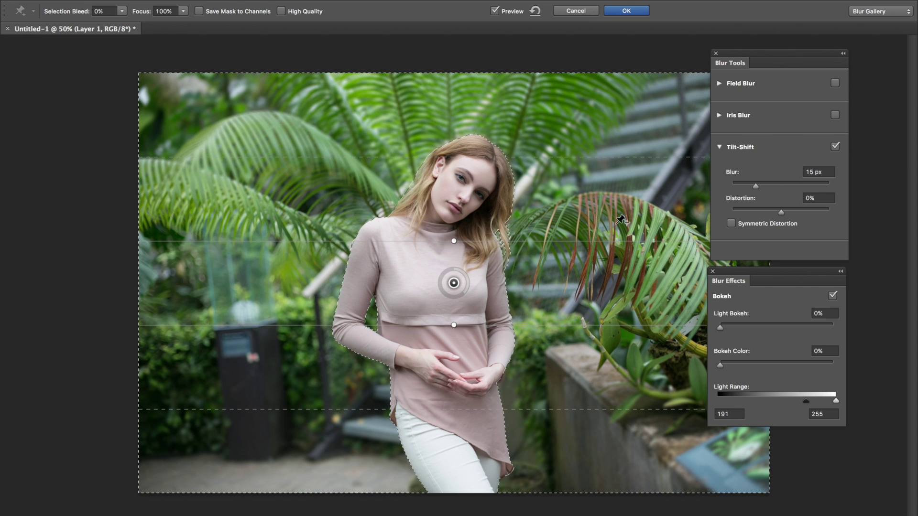
{"action": "key", "text": "shift+Down"}
{"action": "key", "text": "shift+Down"}
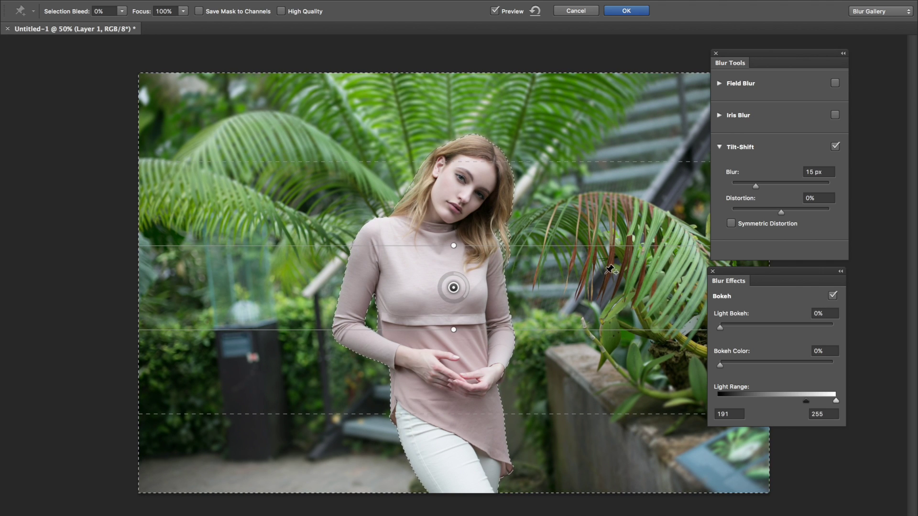
{"action": "left_click_drag", "start_coordinate": [608, 264], "coordinate": [616, 508]}
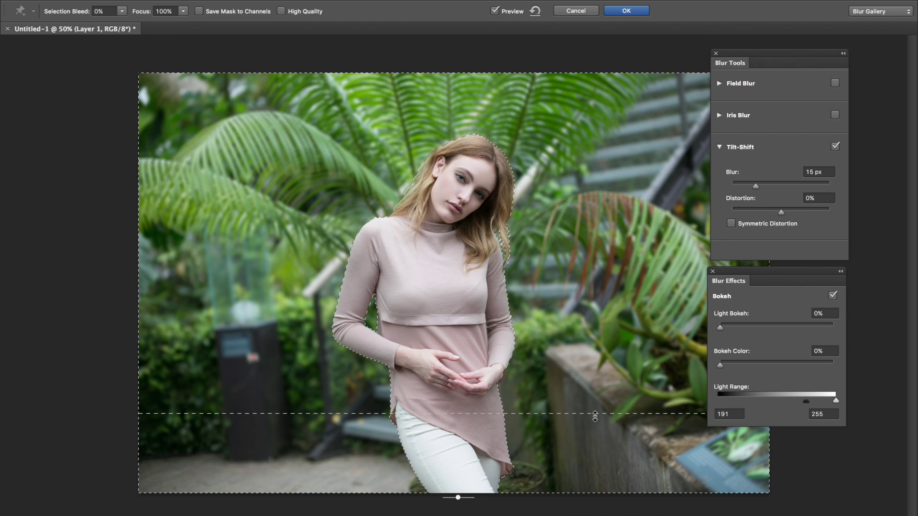
- Drag the Tilt-Shift lower feather line up to about the woman's hands and fine-tune it
{"action": "left_click_drag", "start_coordinate": [595, 415], "coordinate": [596, 341]}
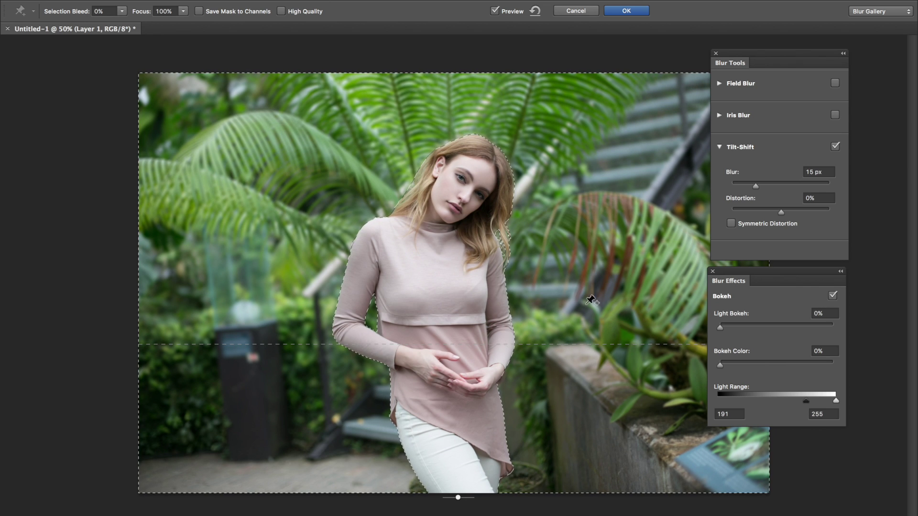
{"action": "left_click_drag", "start_coordinate": [599, 345], "coordinate": [595, 361]}
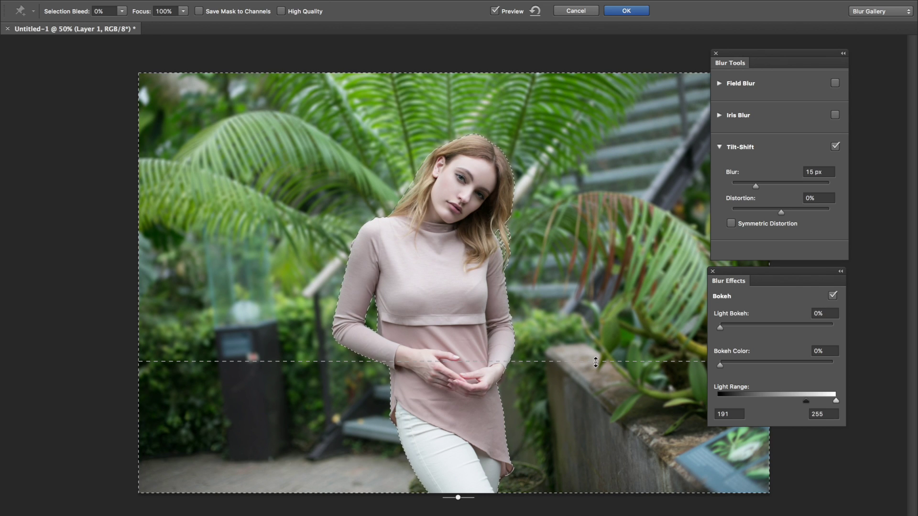
{"action": "left_click_drag", "start_coordinate": [597, 363], "coordinate": [603, 363]}
- Set the Tilt-Shift blur to 35 px, nudge the lower feather line, and apply the blur
{"action": "mouse_move", "coordinate": [760, 188]}
{"action": "left_mouse_down"}
{"action": "mouse_move", "coordinate": [809, 188]}
{"action": "mouse_move", "coordinate": [770, 185]}
{"action": "left_mouse_up"}
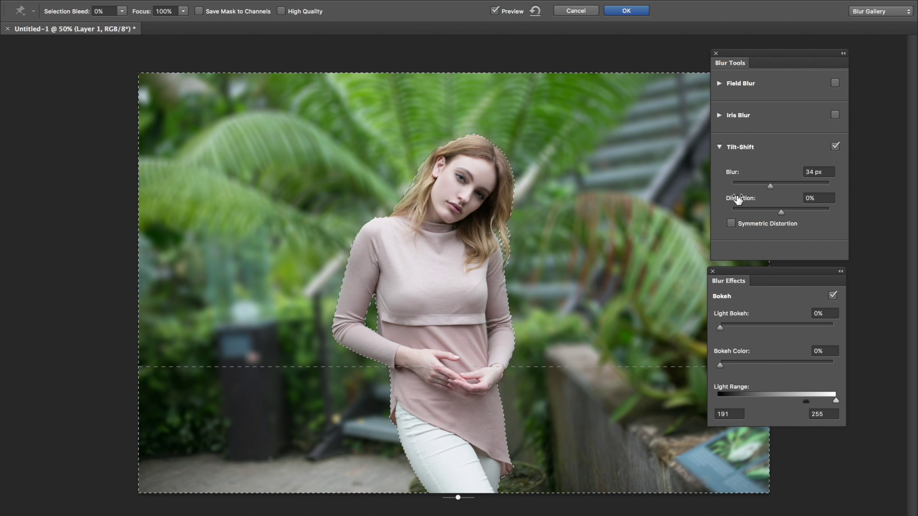
{"action": "left_click_drag", "start_coordinate": [770, 186], "coordinate": [774, 189]}
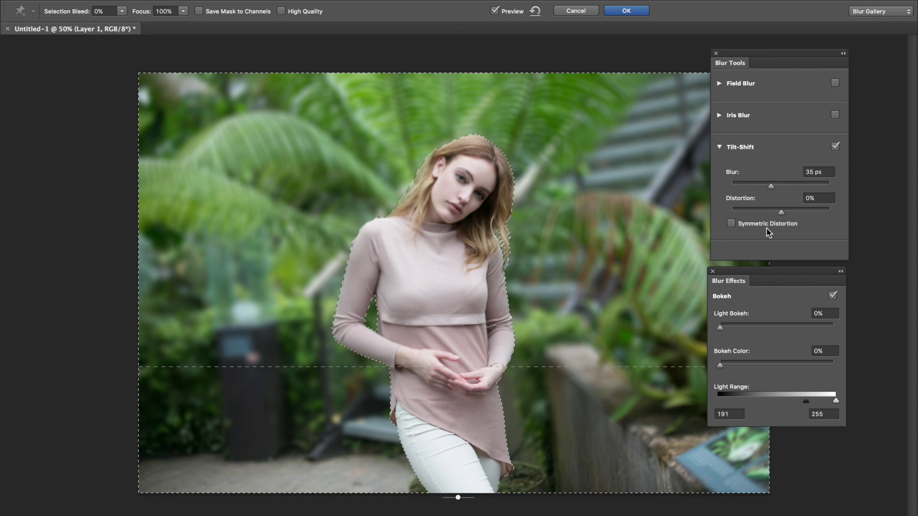
{"action": "left_click_drag", "start_coordinate": [601, 366], "coordinate": [594, 362]}
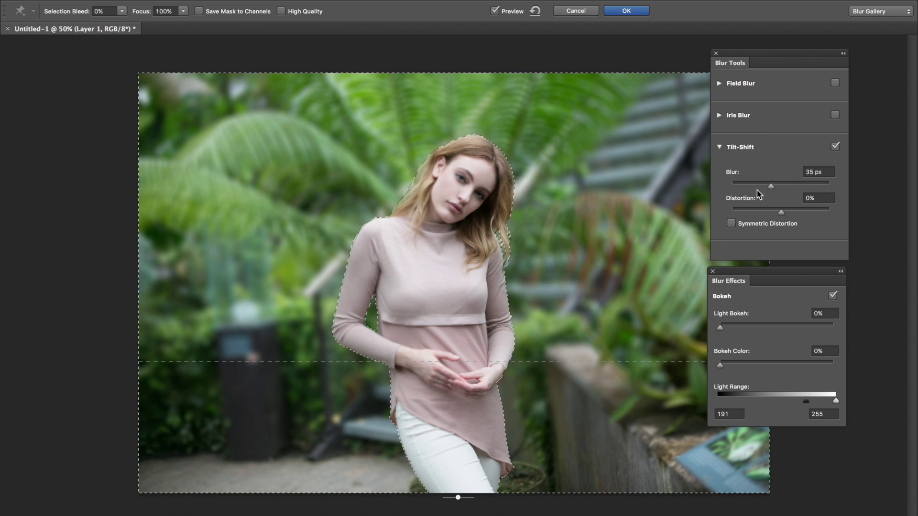
{"action": "left_click_drag", "start_coordinate": [773, 185], "coordinate": [773, 189]}
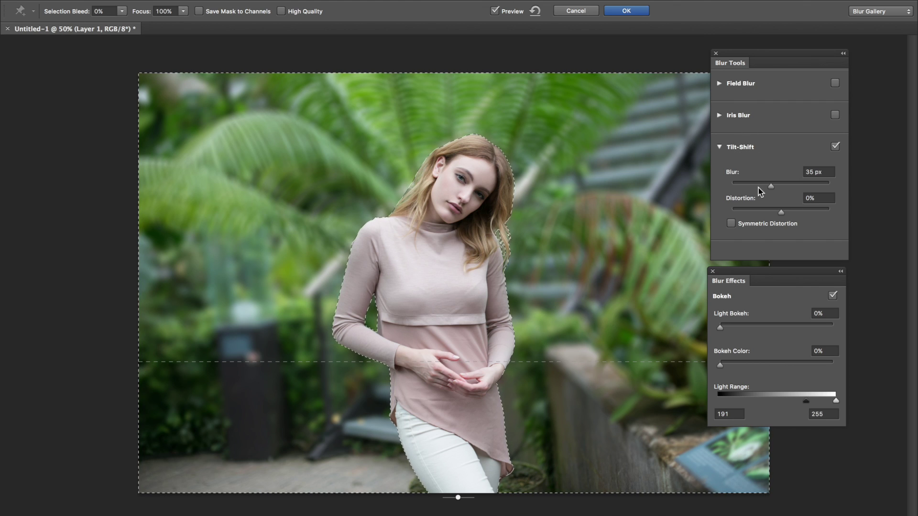
{"action": "left_click", "coordinate": [635, 85]}
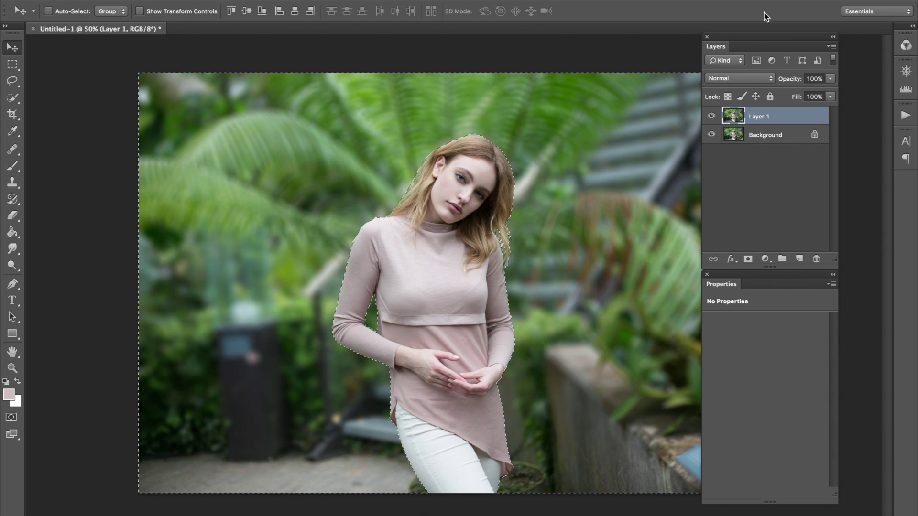
- Clear the selection and toggle blurred Layer 1 off and on to compare against the original
{"action": "key", "text": "ctrl+d"}
{"action": "mouse_move", "coordinate": [764, 43]}
{"action": "left_mouse_down"}
{"action": "mouse_move", "coordinate": [790, 40]}
{"action": "mouse_move", "coordinate": [769, 44]}
{"action": "left_mouse_up"}
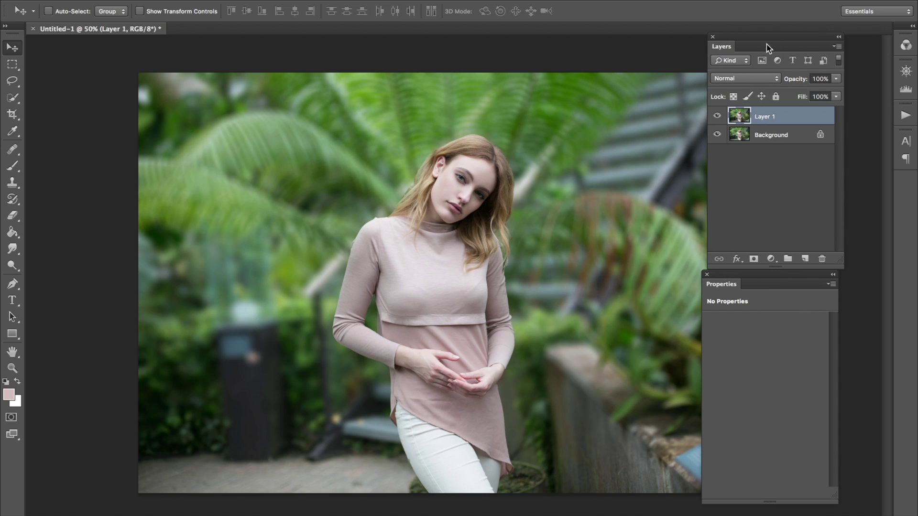
{"action": "left_click", "coordinate": [718, 116]}
{"action": "left_click", "coordinate": [717, 116]}
{"action": "left_click", "coordinate": [718, 117]}
{"action": "left_click", "coordinate": [718, 117]}
{"action": "left_click", "coordinate": [718, 117]}
{"action": "left_click", "coordinate": [718, 116]}
{"action": "left_click", "coordinate": [718, 117]}
{"action": "left_click", "coordinate": [717, 117]}
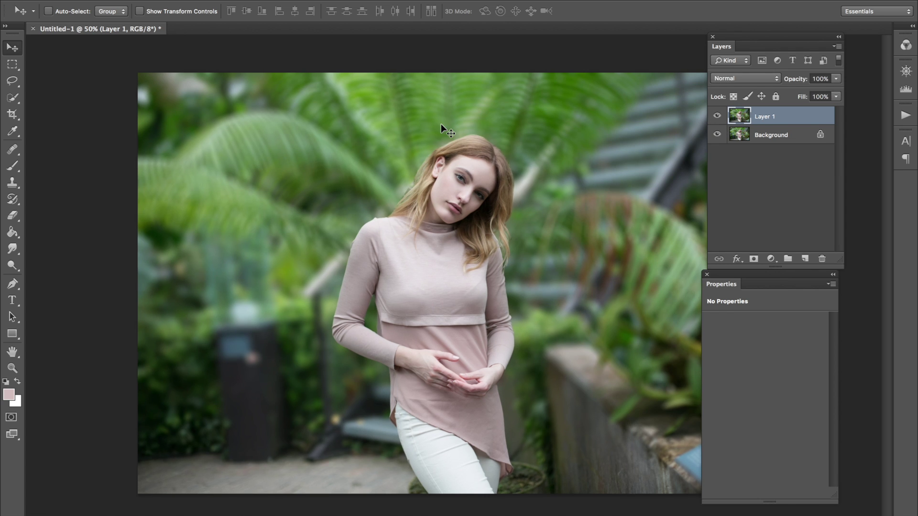
{"action": "scroll", "coordinate": [441, 124], "scroll_direction": "up", "scroll_amount": 3}
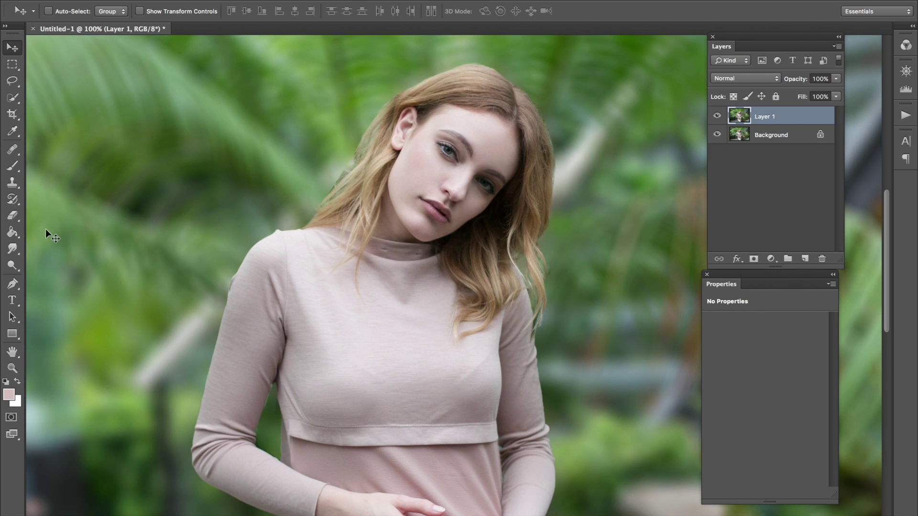
- Smudge the woman's hair edges into the background with a 100 px Smudge Tool brush
{"action": "left_click", "coordinate": [17, 262]}
{"action": "left_click", "coordinate": [12, 249]}
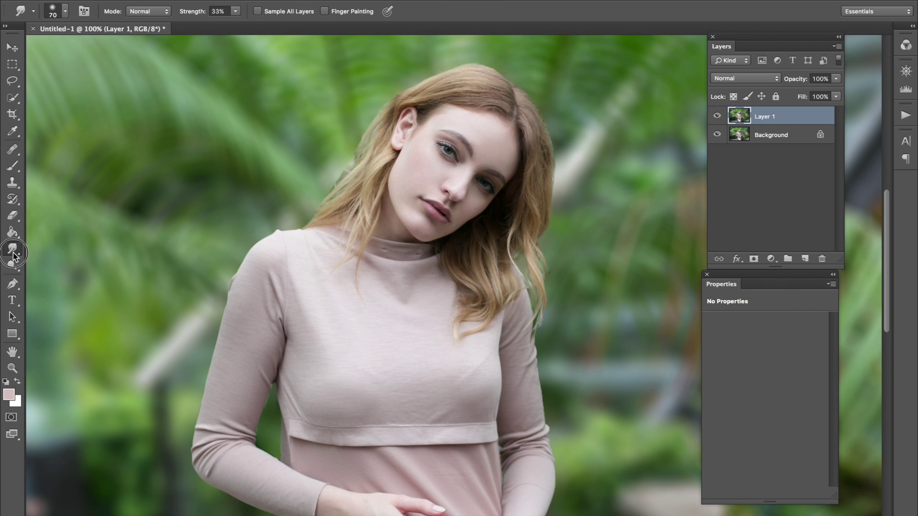
{"action": "right_click", "coordinate": [22, 253]}
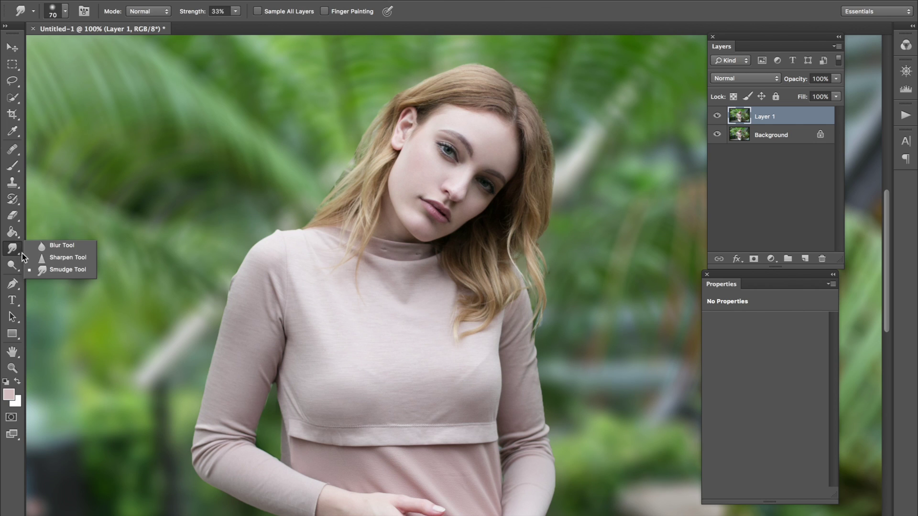
{"action": "left_click", "coordinate": [45, 272]}
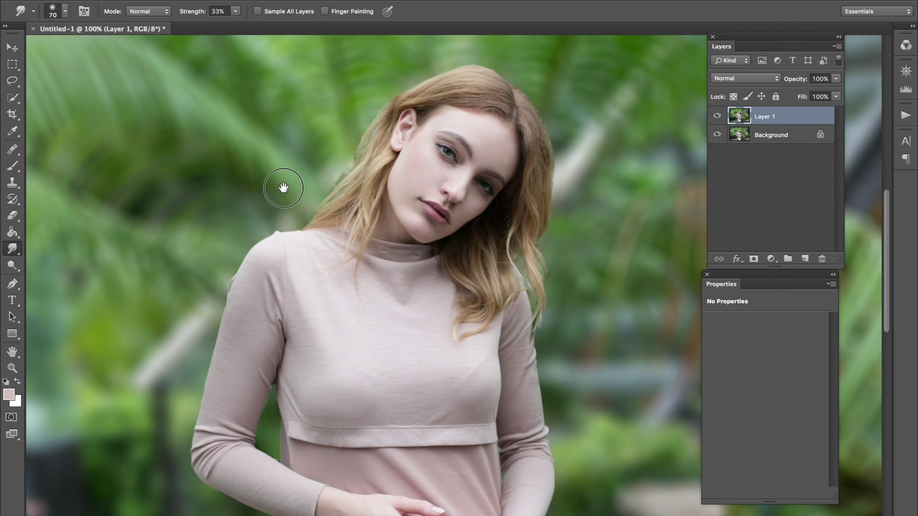
{"action": "scroll", "coordinate": [282, 188], "scroll_direction": "up", "scroll_amount": 2}
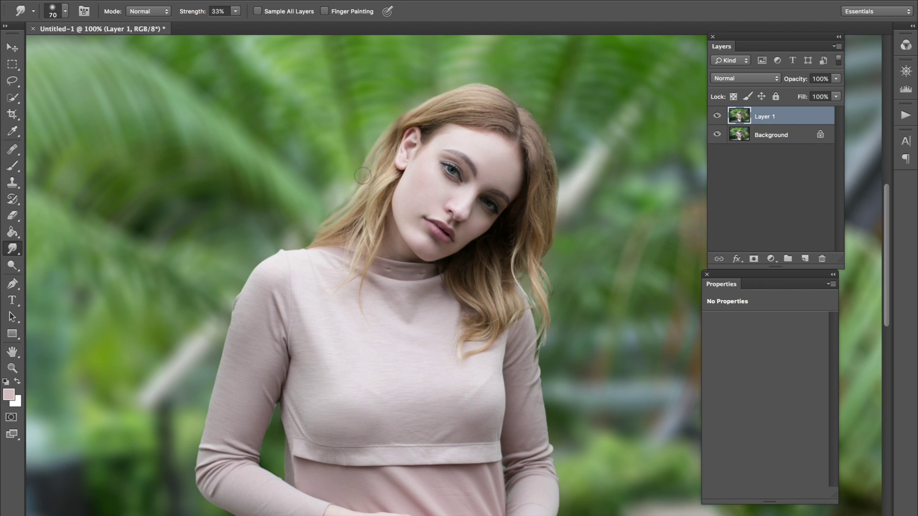
{"action": "key", "text": "bracketright"}
{"action": "key", "text": "bracketright"}
{"action": "key", "text": "bracketright"}
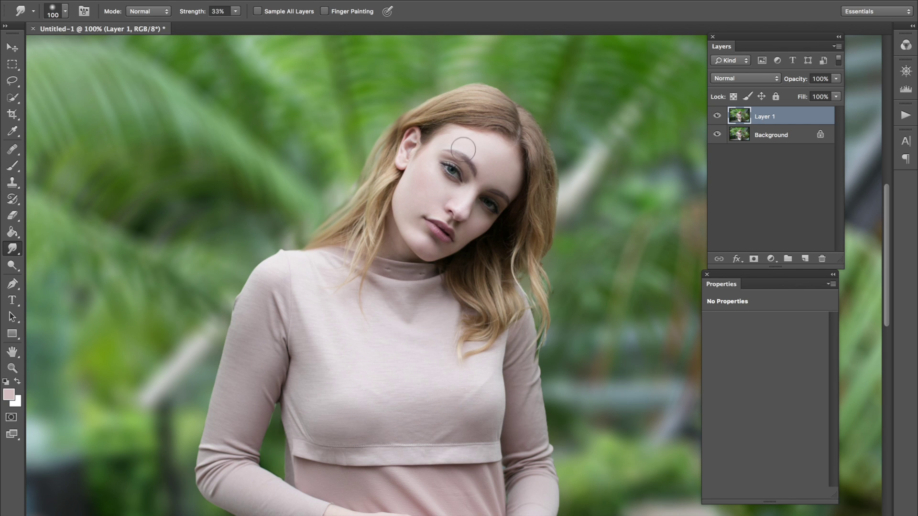
{"action": "scroll", "coordinate": [463, 149], "scroll_direction": "right", "scroll_amount": 5}
{"action": "scroll", "coordinate": [463, 149], "scroll_direction": "up", "scroll_amount": 1}
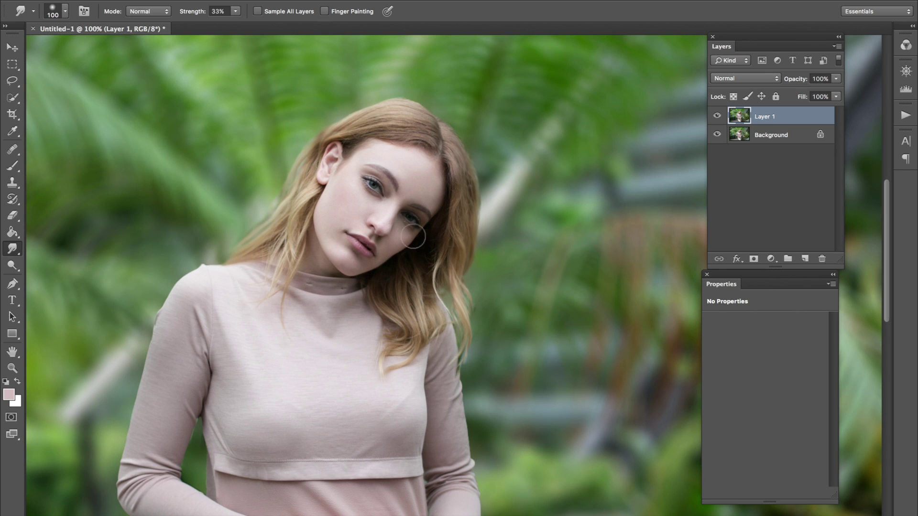
- Return to the Move tool and zoom out to see the whole photo at 50%
{"action": "left_click", "coordinate": [13, 47]}
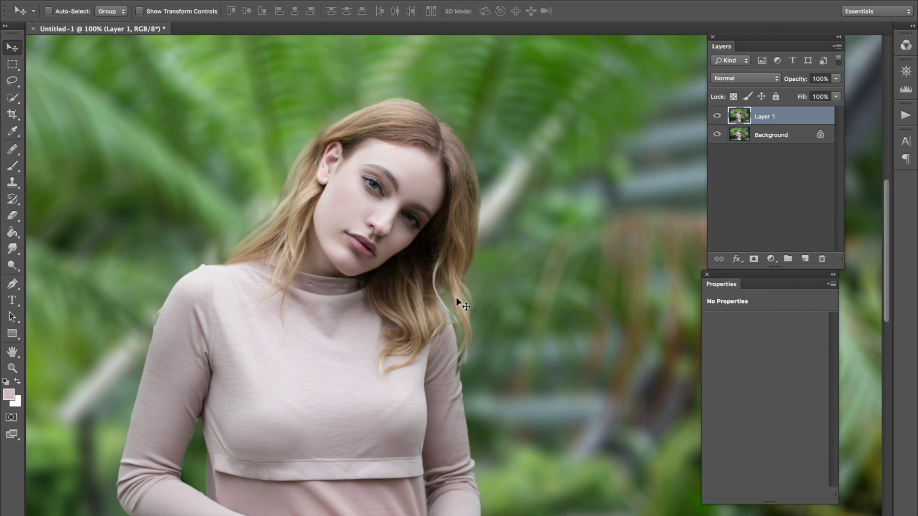
{"action": "key", "text": "ctrl+minus"}
{"action": "key", "text": "ctrl+minus"}
{"action": "key", "text": "ctrl+plus"}
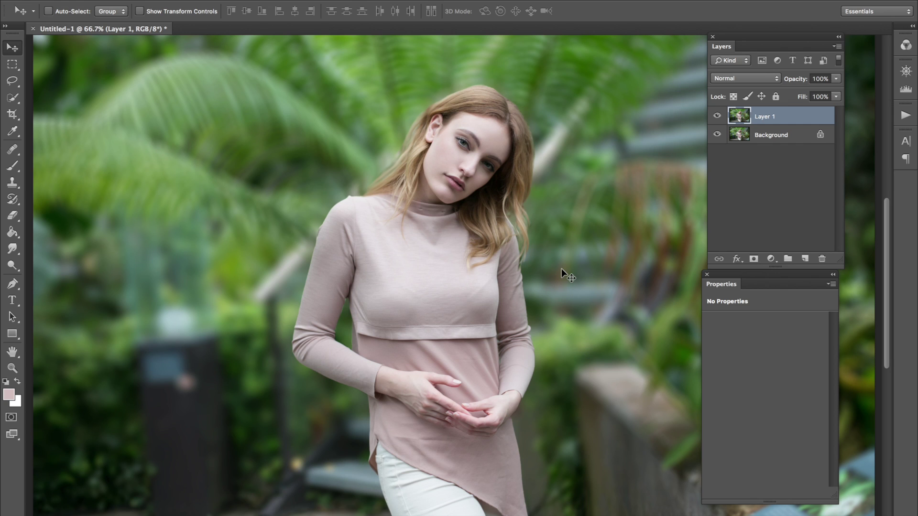
{"action": "key", "text": "ctrl+minus"}
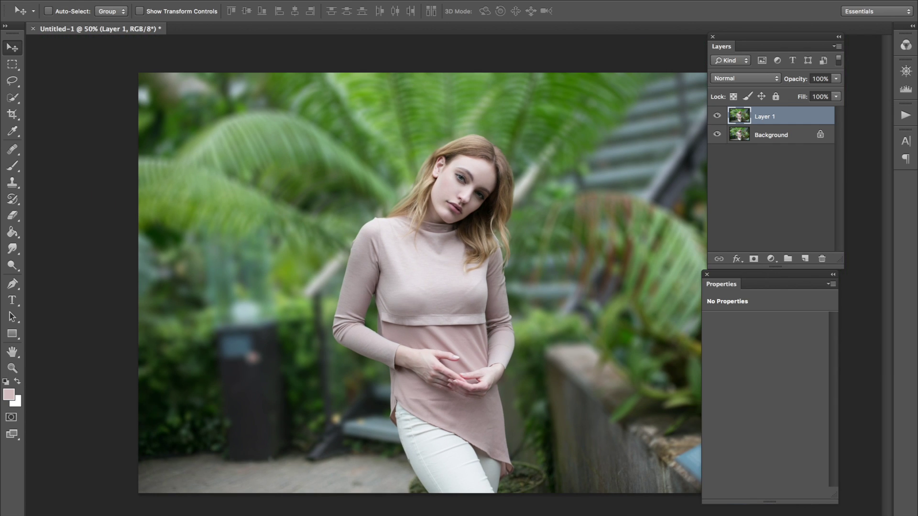
- Add a new Curves 1 adjustment layer via Layer > New Adjustment Layer
{"action": "left_click", "coordinate": [215, 2]}
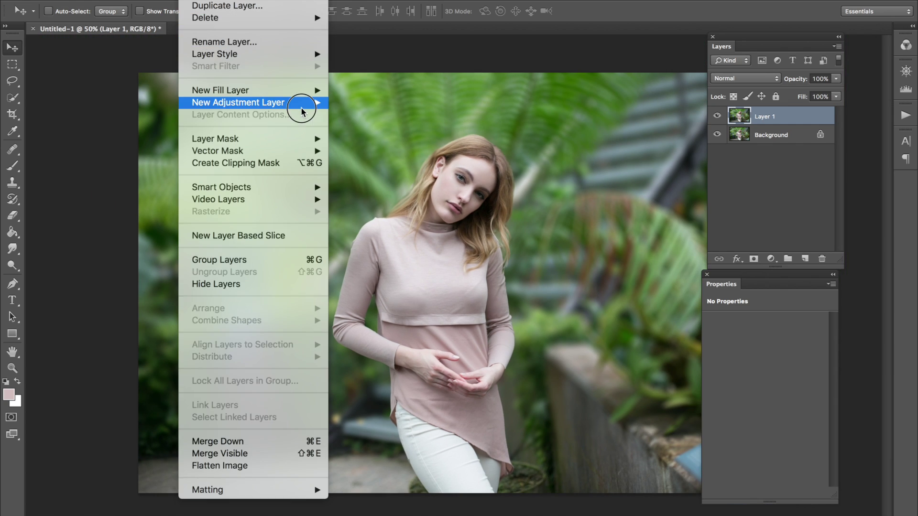
{"action": "mouse_move", "coordinate": [303, 103]}
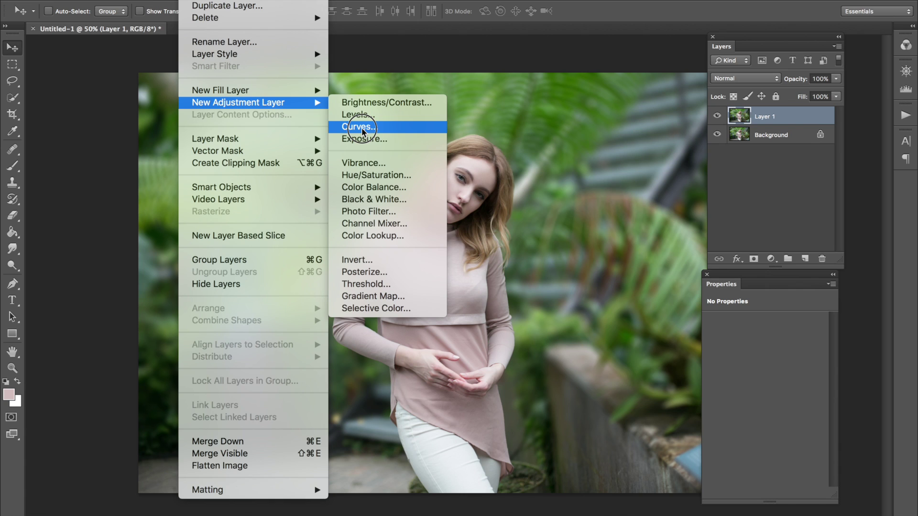
{"action": "left_click", "coordinate": [363, 128]}
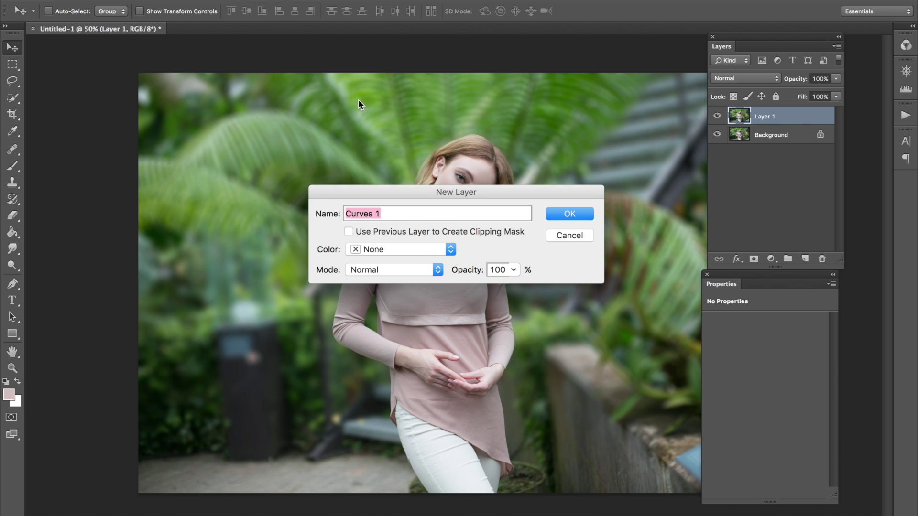
{"action": "key", "text": "Return"}
{"action": "left_click_drag", "start_coordinate": [707, 284], "coordinate": [631, 284]}
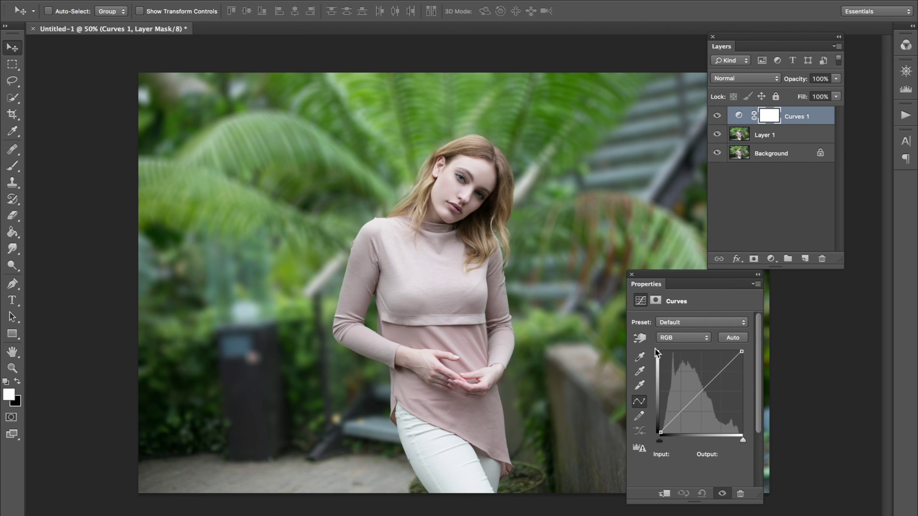
- Add two curve points, settling the upper one at input 153, output 171
{"action": "left_click", "coordinate": [671, 420]}
{"action": "mouse_move", "coordinate": [671, 420]}
{"action": "left_mouse_down"}
{"action": "mouse_move", "coordinate": [709, 375]}
{"action": "mouse_move", "coordinate": [664, 433]}
{"action": "left_mouse_up"}
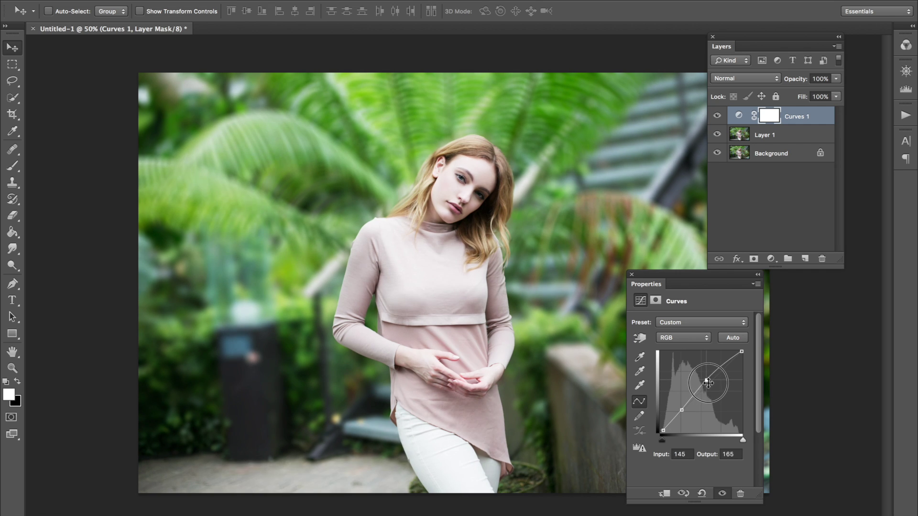
{"action": "left_click_drag", "start_coordinate": [709, 375], "coordinate": [710, 378]}
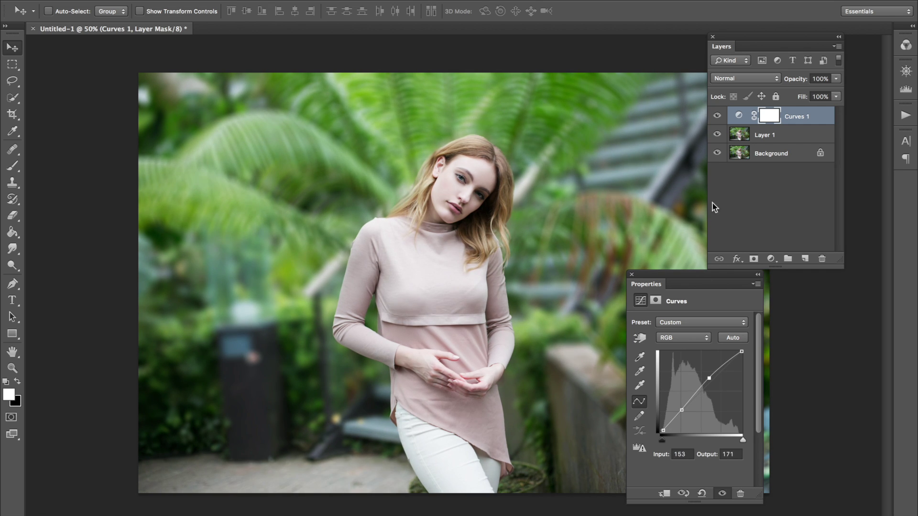
{"action": "left_click", "coordinate": [719, 116]}
{"action": "left_click", "coordinate": [719, 116]}
{"action": "left_click", "coordinate": [719, 116]}
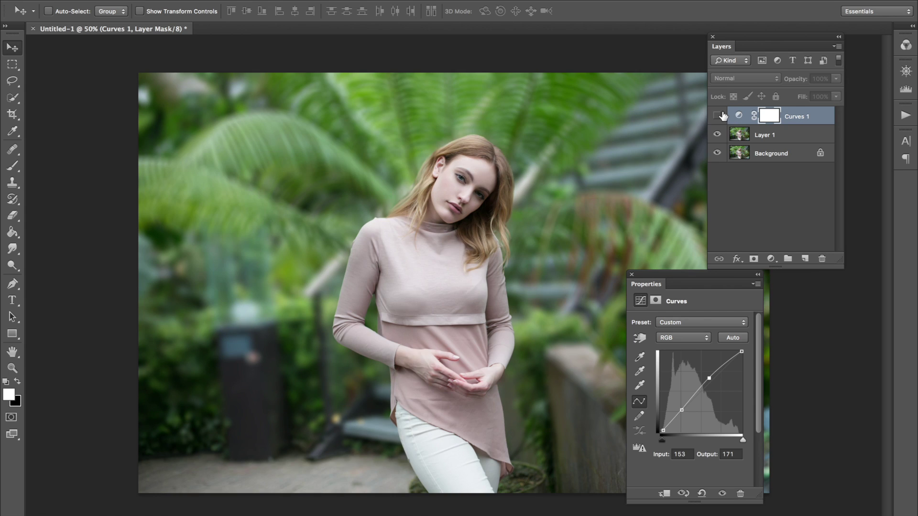
{"action": "left_click", "coordinate": [718, 116]}
{"action": "left_click_drag", "start_coordinate": [711, 379], "coordinate": [713, 381]}
{"action": "left_click", "coordinate": [663, 433]}
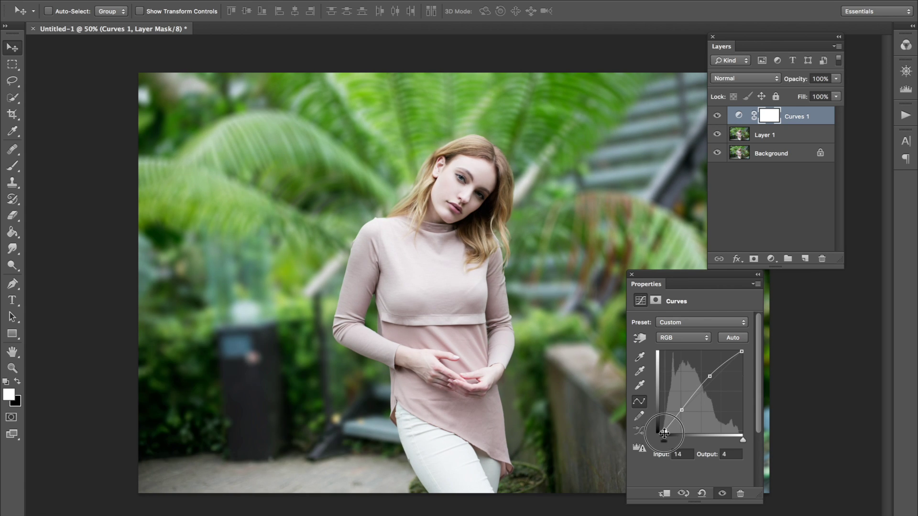
{"action": "left_click", "coordinate": [683, 412]}
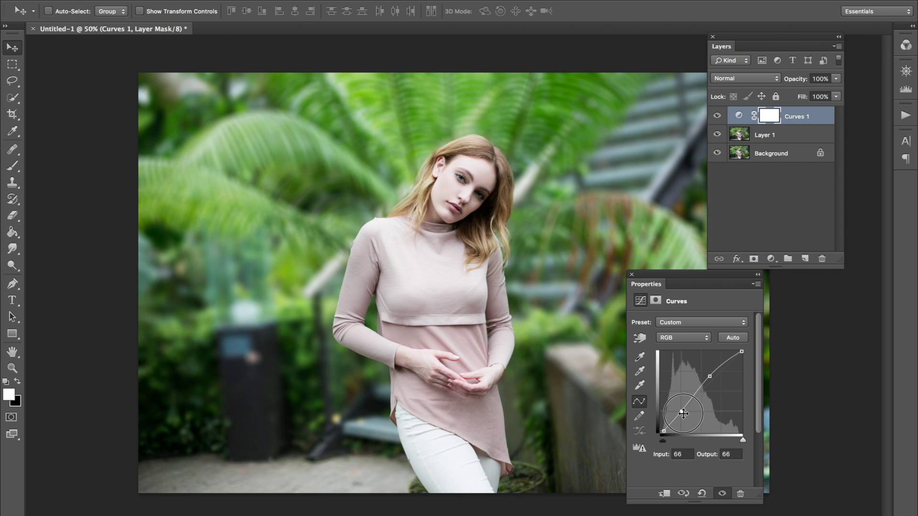
{"action": "left_click_drag", "start_coordinate": [709, 377], "coordinate": [709, 378]}
- Add a Gradient Map adjustment layer using the orange-to-yellow gradient preset
{"action": "left_click", "coordinate": [201, 0]}
{"action": "left_click", "coordinate": [301, 105]}
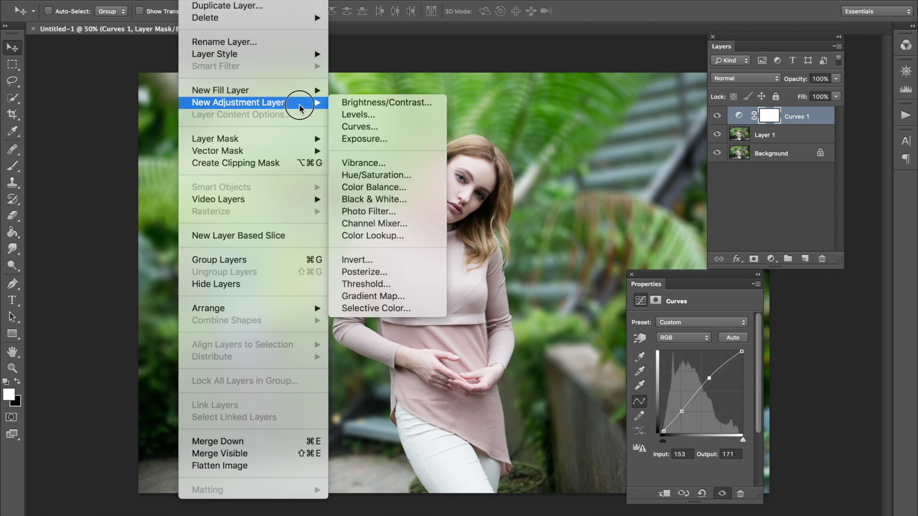
{"action": "left_click", "coordinate": [392, 296]}
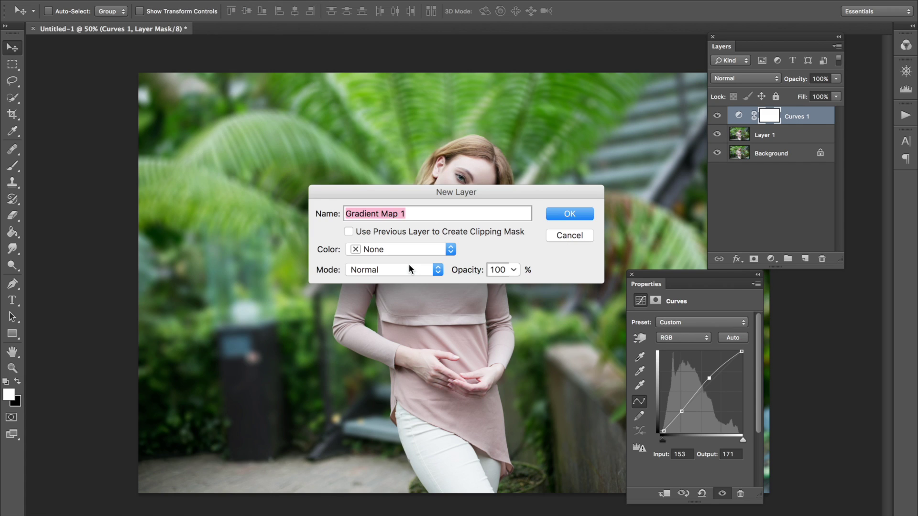
{"action": "key", "text": "Return"}
{"action": "left_click", "coordinate": [652, 326]}
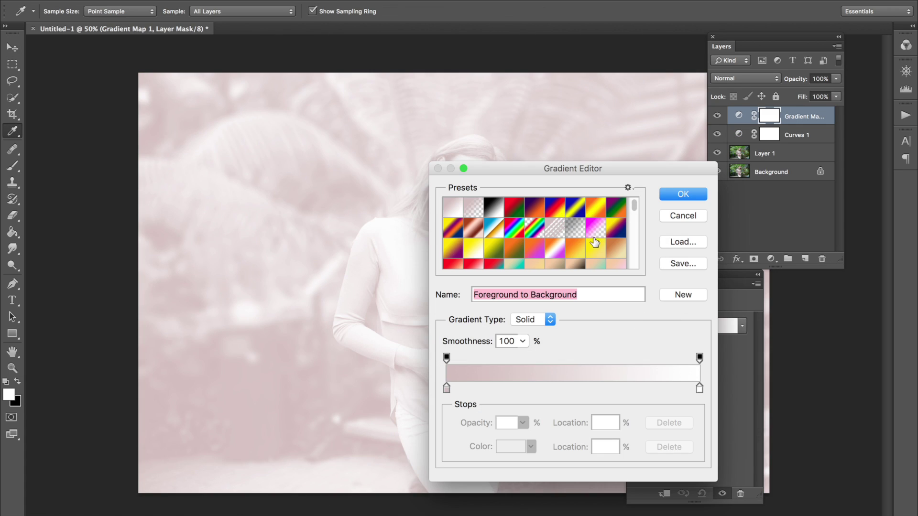
{"action": "left_click", "coordinate": [588, 254]}
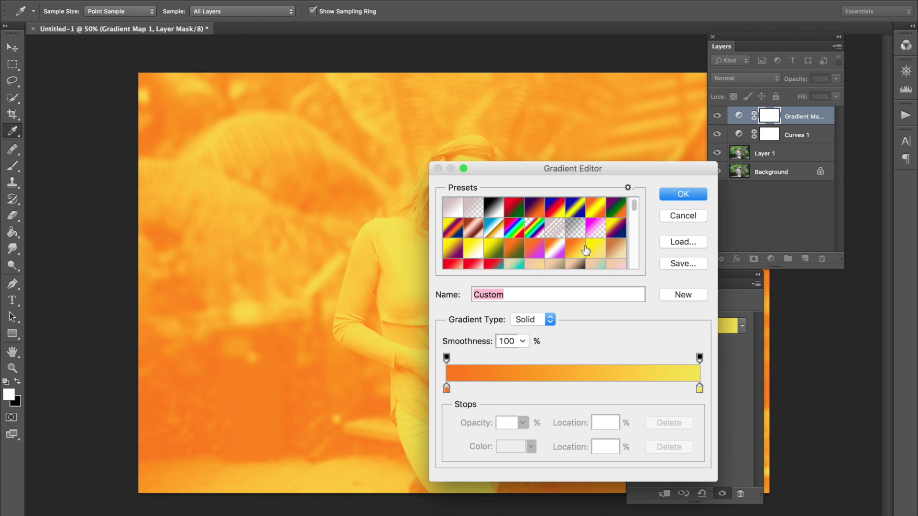
{"action": "left_click", "coordinate": [684, 194]}
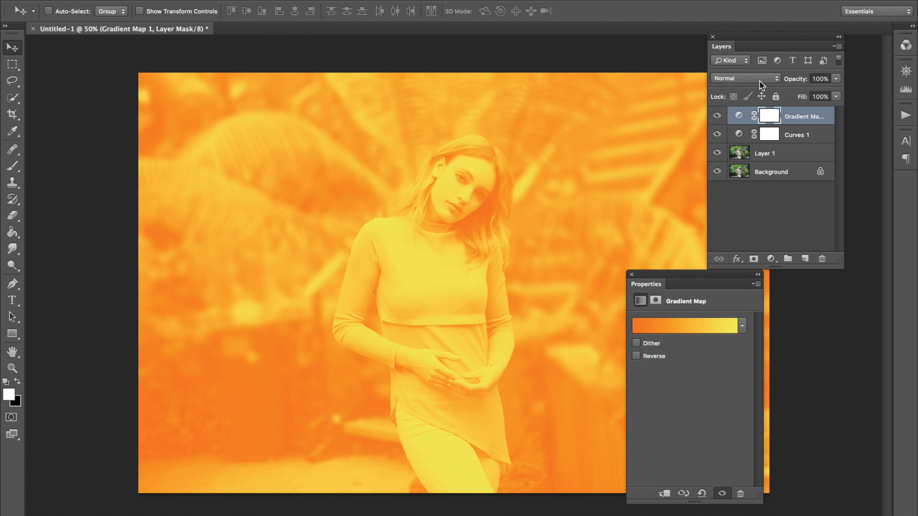
- Set the gradient map's blend mode to Soft Light after trying Overlay
{"action": "left_click", "coordinate": [755, 79]}
{"action": "left_click", "coordinate": [749, 212]}
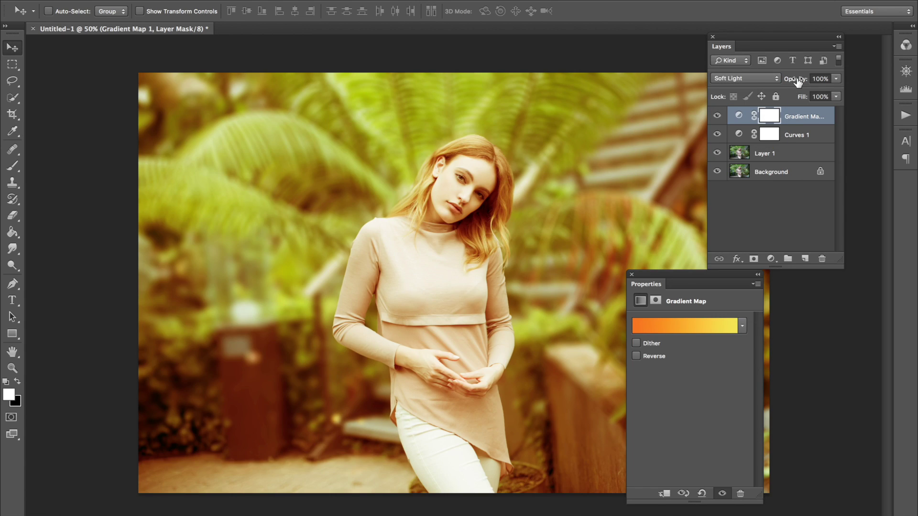
{"action": "type", "text": "18"}
{"action": "type", "text": "19"}
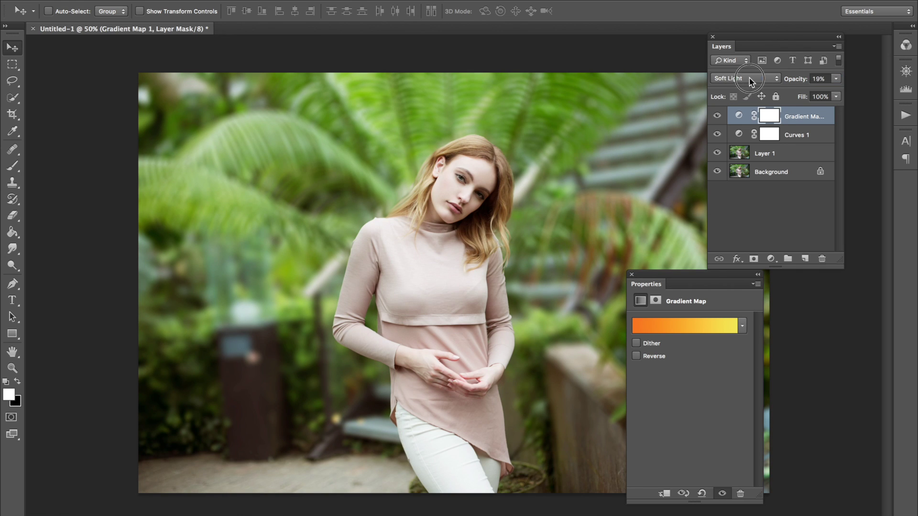
{"action": "left_click", "coordinate": [745, 80]}
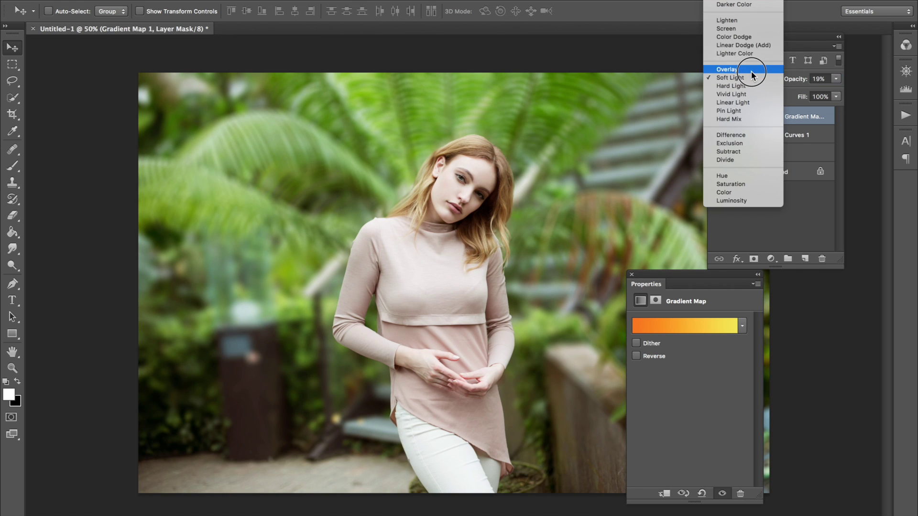
{"action": "left_click", "coordinate": [748, 70]}
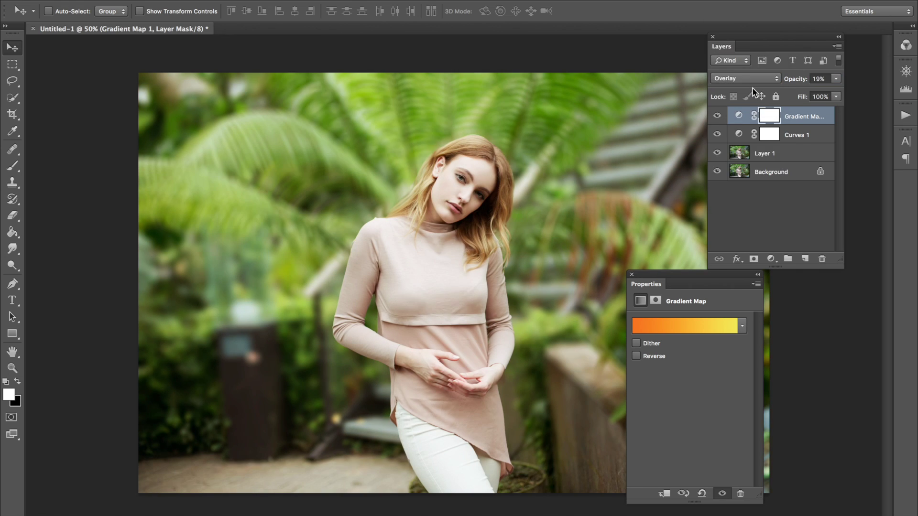
{"action": "left_click", "coordinate": [752, 84]}
{"action": "left_click", "coordinate": [753, 87]}
- Lower the gradient map's opacity to 10%, comparing the tint on and off
{"action": "left_click_drag", "start_coordinate": [789, 81], "coordinate": [786, 87]}
{"action": "left_click", "coordinate": [718, 116]}
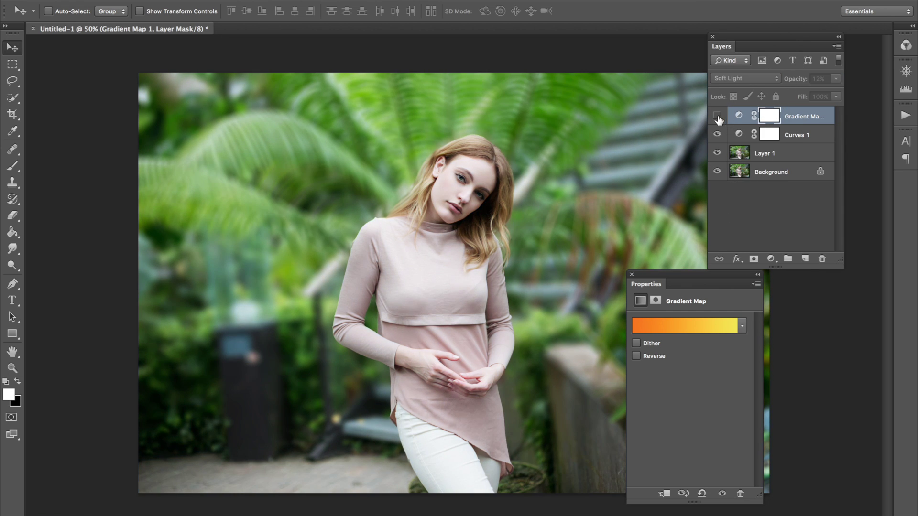
{"action": "left_click", "coordinate": [718, 115]}
{"action": "left_click_drag", "start_coordinate": [795, 84], "coordinate": [832, 93]}
{"action": "left_click", "coordinate": [718, 116]}
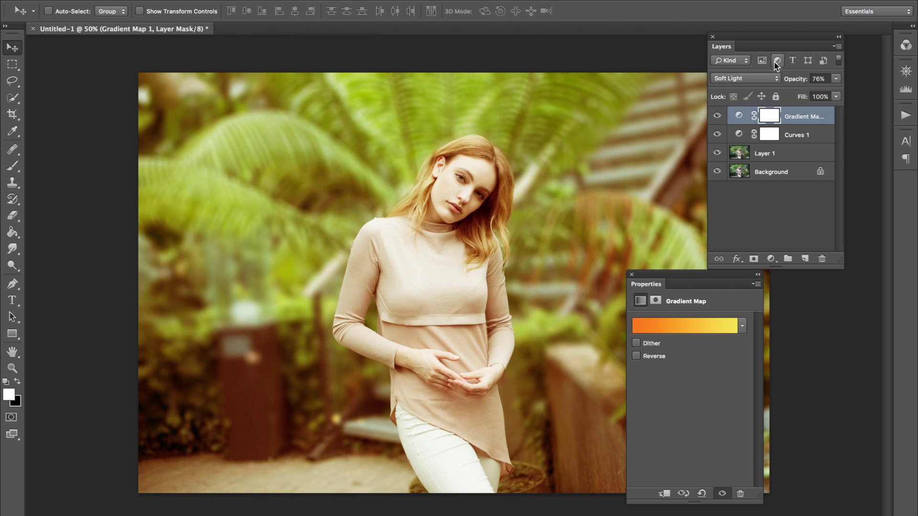
{"action": "key", "text": "0"}
{"action": "key", "text": "3"}
{"action": "left_click_drag", "start_coordinate": [793, 80], "coordinate": [797, 81]}
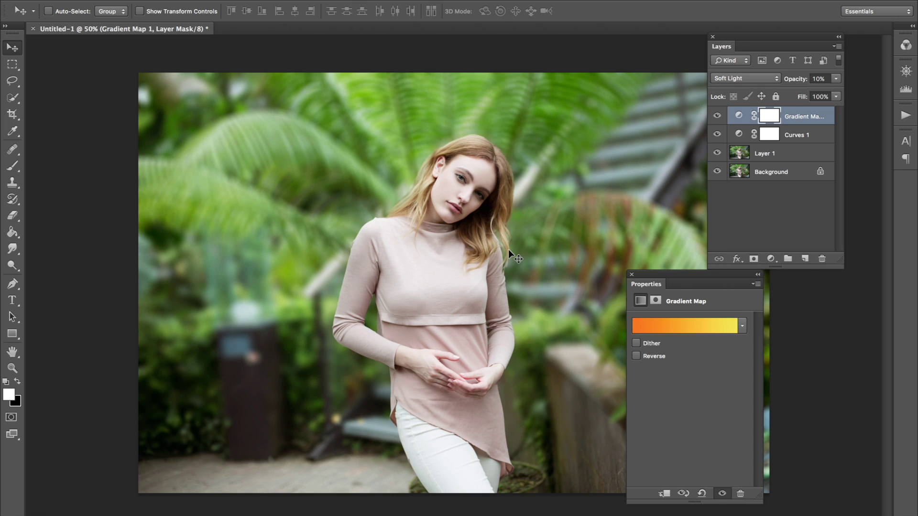
- Create a new empty layer named 'bubbles'
{"action": "key", "text": "super+shift+n"}
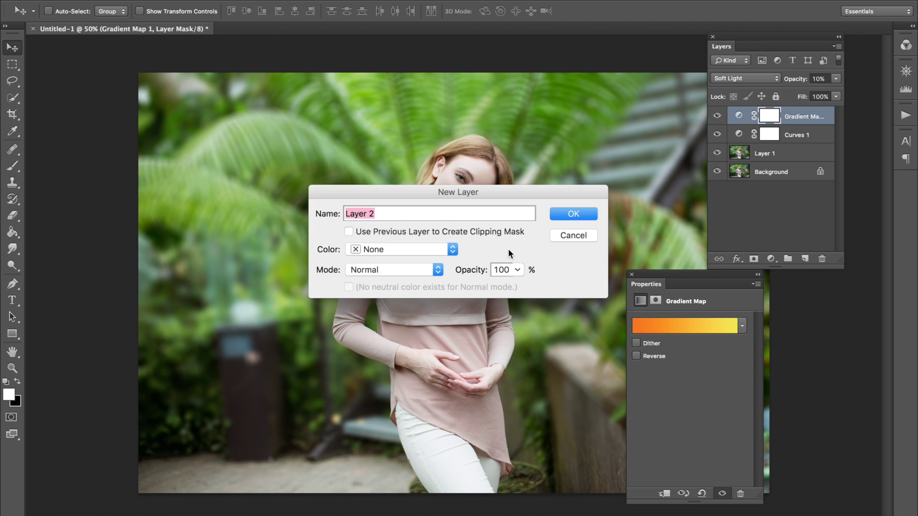
{"action": "type", "text": "s"}
{"action": "type", "text": "ubbles"}
{"action": "key", "text": "Return"}
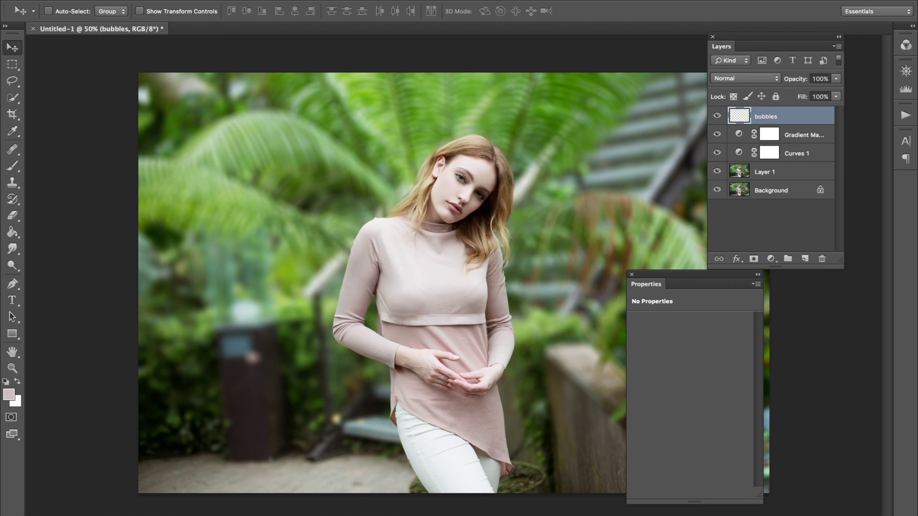
- Select the Brush tool with 0% hardness and greatly enlarge it
{"action": "left_click", "coordinate": [13, 166]}
{"action": "left_click", "coordinate": [65, 11]}
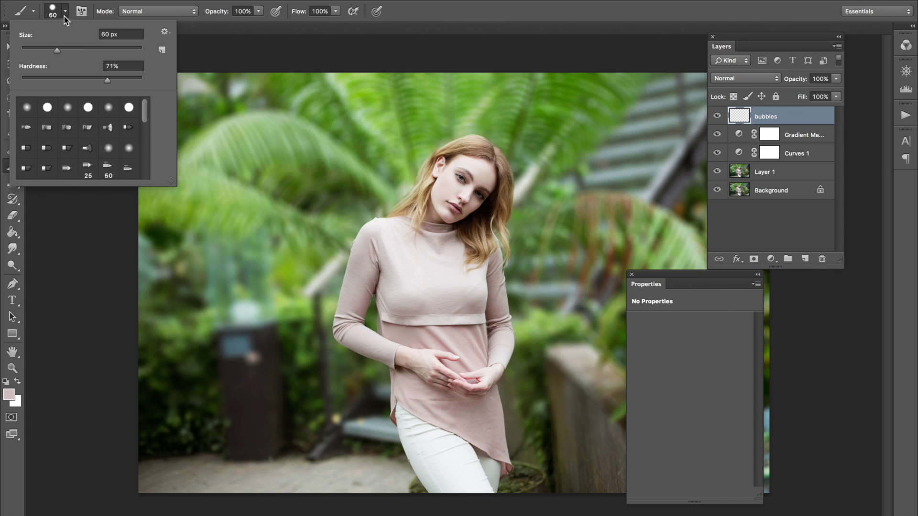
{"action": "left_click_drag", "start_coordinate": [107, 82], "coordinate": [40, 82]}
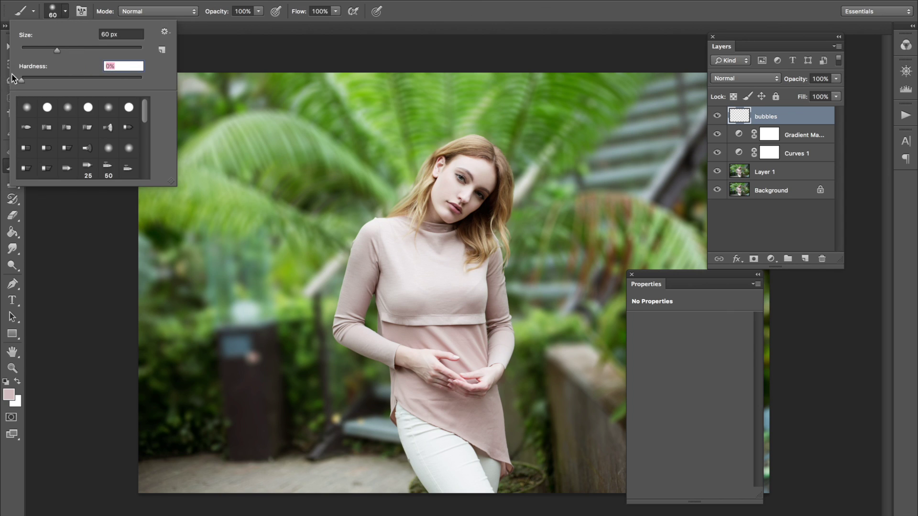
{"action": "key", "text": "Return"}
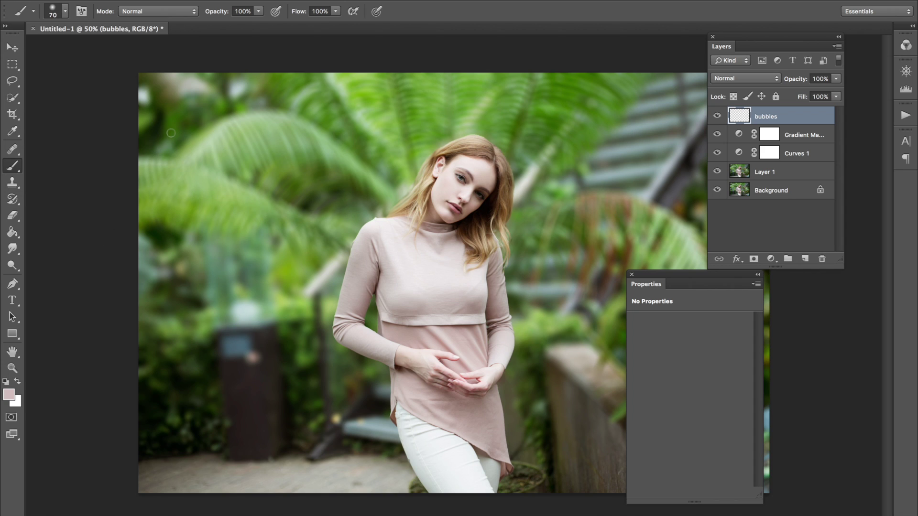
{"action": "key", "text": "bracketright"}
{"action": "key", "text": "bracketright"}
{"action": "key", "text": "bracketright"}
{"action": "key", "text": "bracketright"}
{"action": "key", "text": "bracketright"}
{"action": "key", "text": "bracketright"}
{"action": "key", "text": "bracketright"}
{"action": "key", "text": "bracketright"}
{"action": "key", "text": "bracketright"}
{"action": "key", "text": "bracketright"}
{"action": "key", "text": "bracketright"}
{"action": "key", "text": "bracketright"}
{"action": "key", "text": "bracketright"}
{"action": "key", "text": "bracketright"}
{"action": "key", "text": "bracketright"}
{"action": "key", "text": "bracketright"}
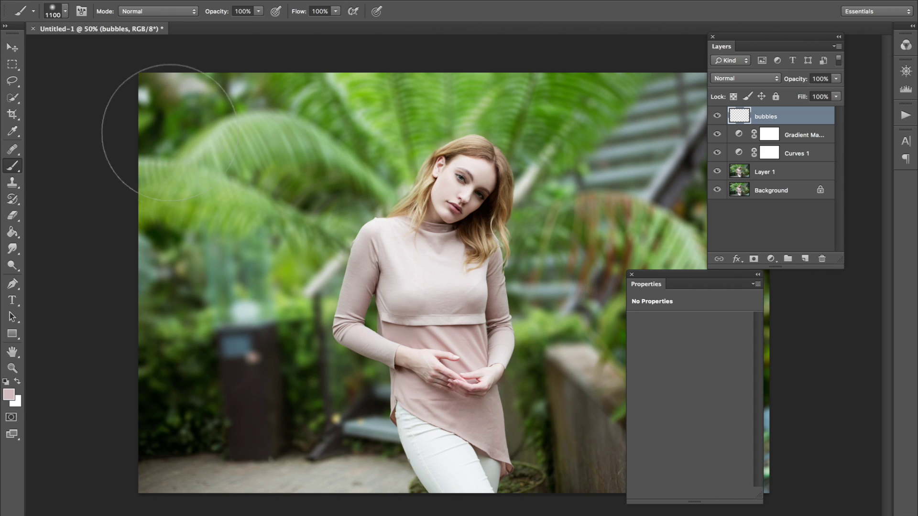
- Set the foreground colour to a light warm orange
{"action": "left_click", "coordinate": [9, 395]}
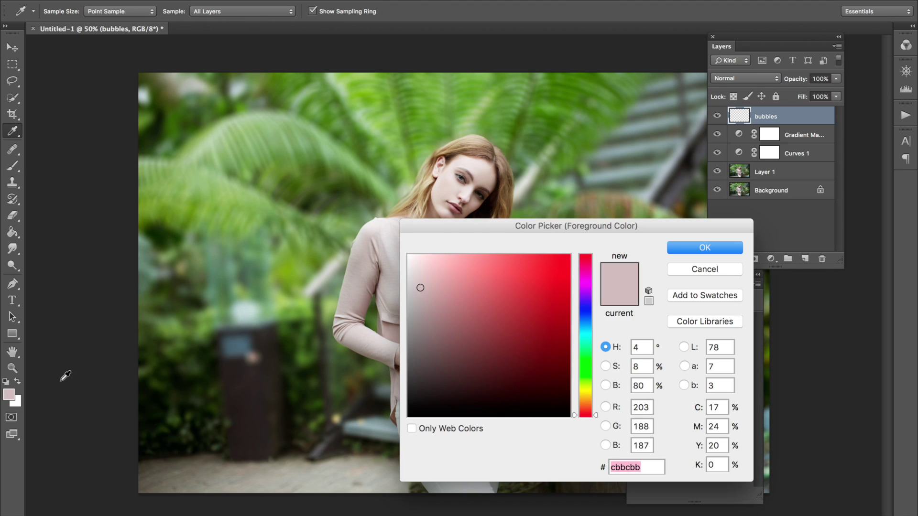
{"action": "left_click", "coordinate": [584, 403]}
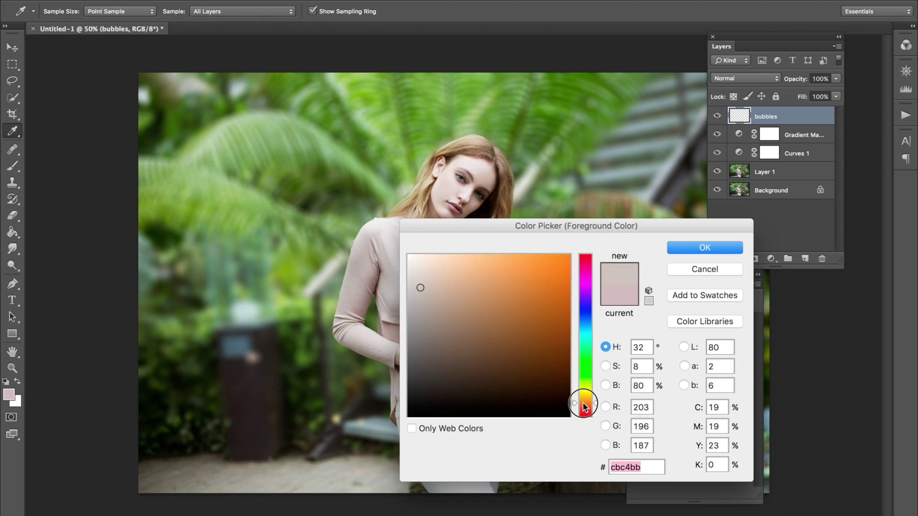
{"action": "left_click", "coordinate": [484, 272]}
{"action": "left_click_drag", "start_coordinate": [590, 401], "coordinate": [586, 394]}
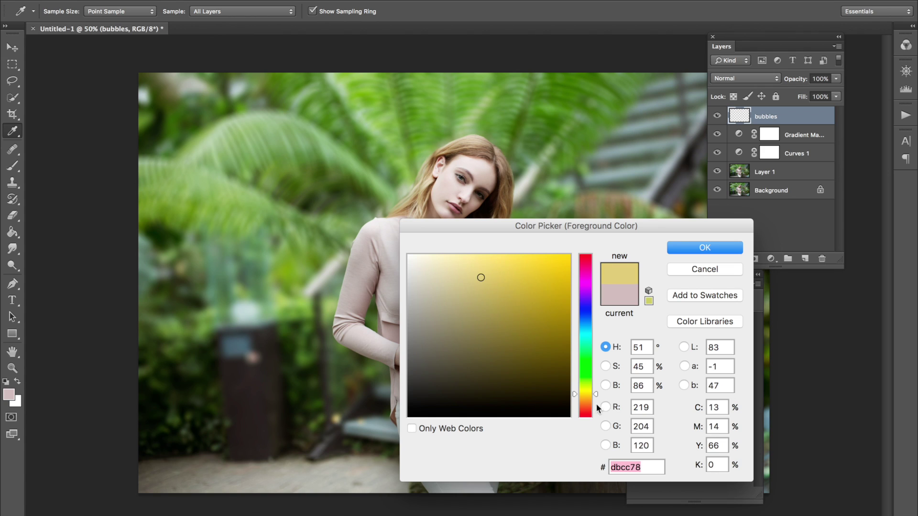
{"action": "left_click", "coordinate": [587, 398]}
{"action": "left_click", "coordinate": [701, 251]}
- Set the brush to 1200 px and 33% opacity
{"action": "key", "text": "b"}
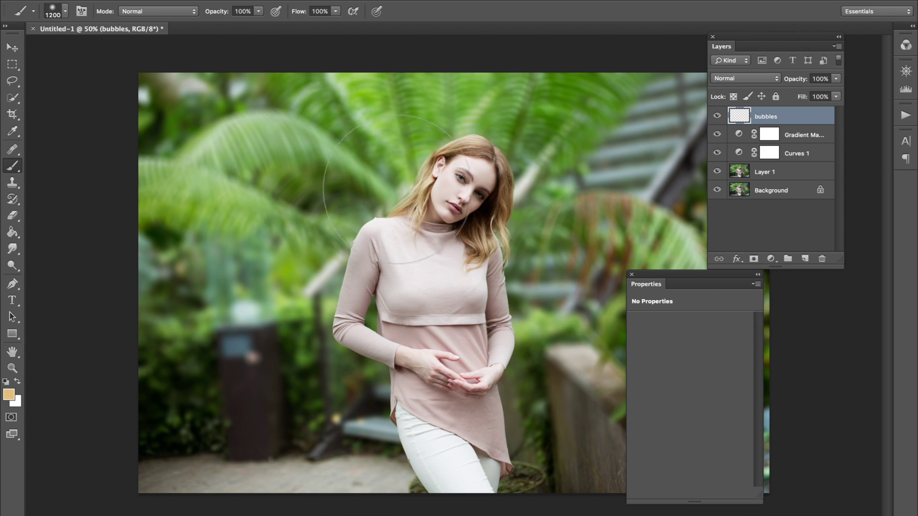
{"action": "key", "text": "bracketleft"}
{"action": "key", "text": "bracketleft"}
{"action": "key", "text": "bracketleft"}
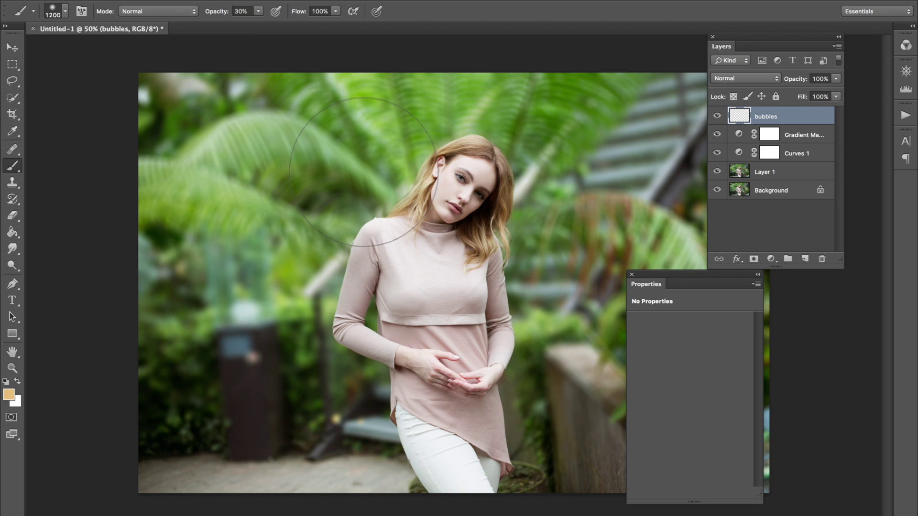
{"action": "key", "text": "3"}
{"action": "key", "text": "3"}
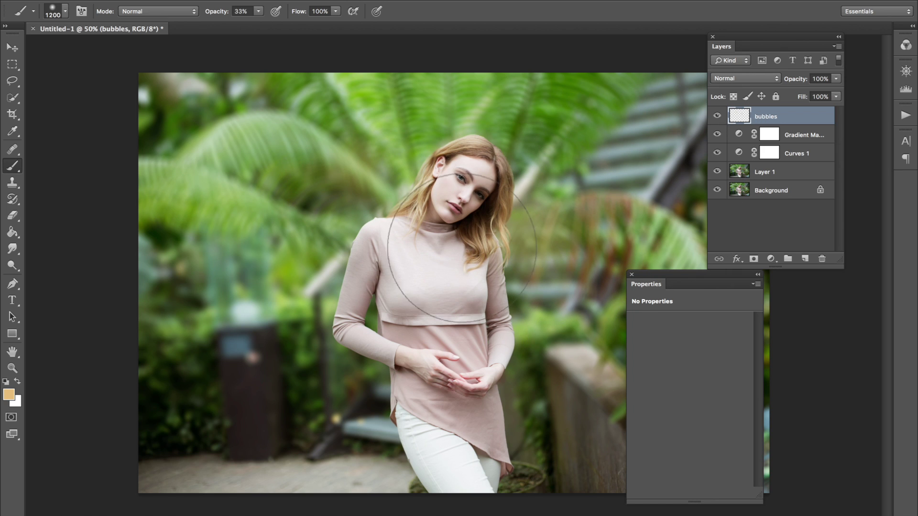
{"action": "left_click_drag", "start_coordinate": [690, 279], "coordinate": [790, 323]}
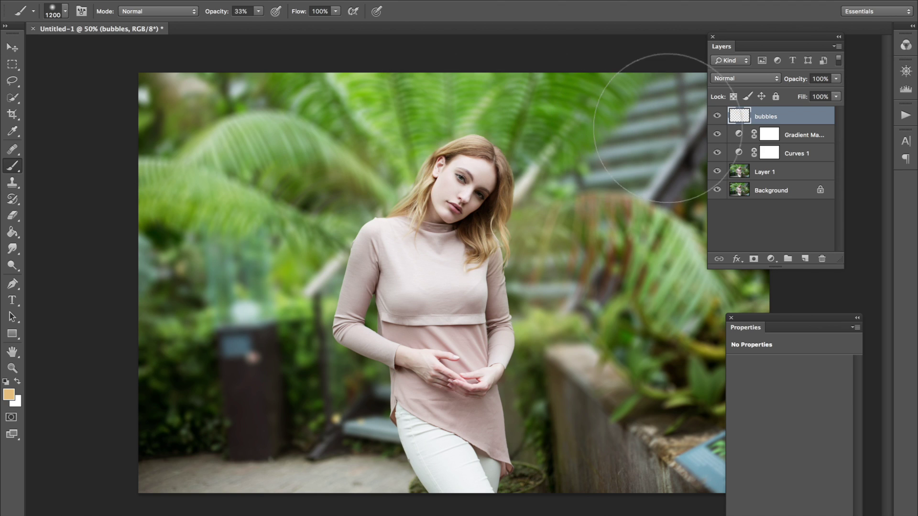
- Set the bubbles layer to Overlay blending after trying Screen and Soft Light
{"action": "left_click", "coordinate": [741, 80]}
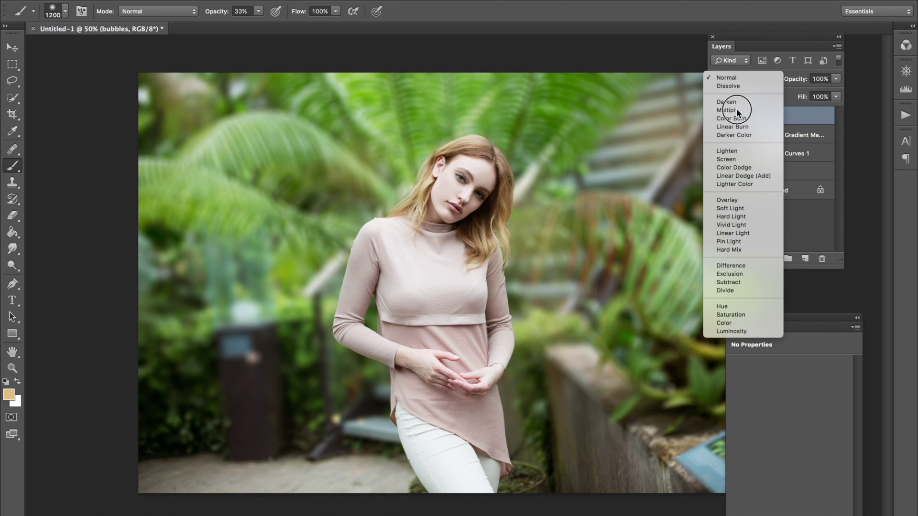
{"action": "left_click", "coordinate": [726, 103]}
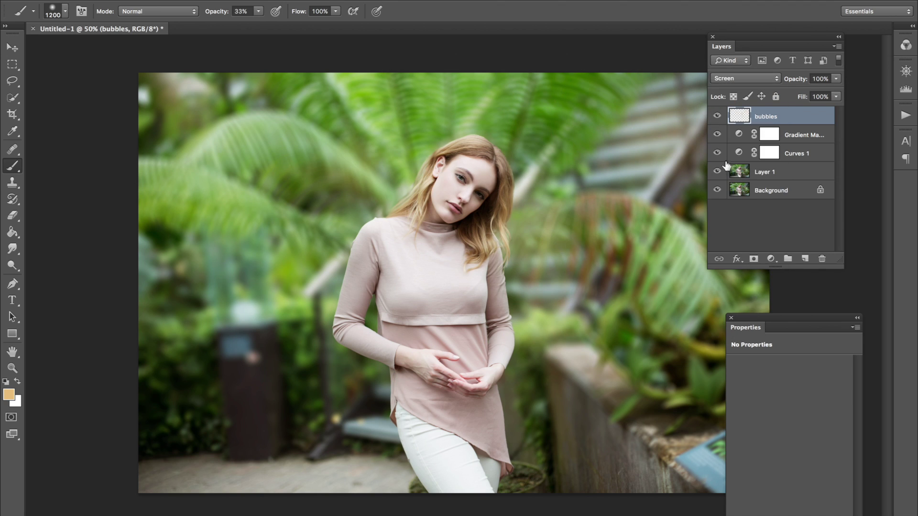
{"action": "left_click", "coordinate": [756, 79]}
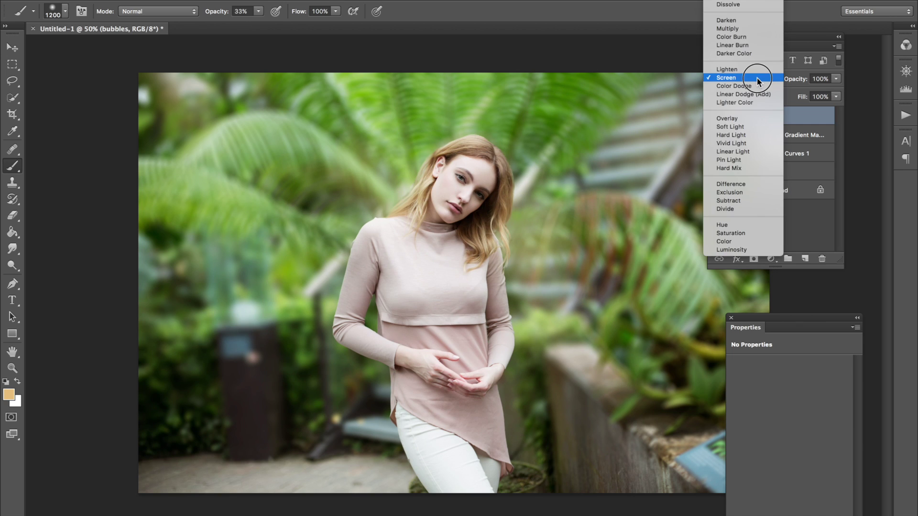
{"action": "left_click", "coordinate": [745, 117]}
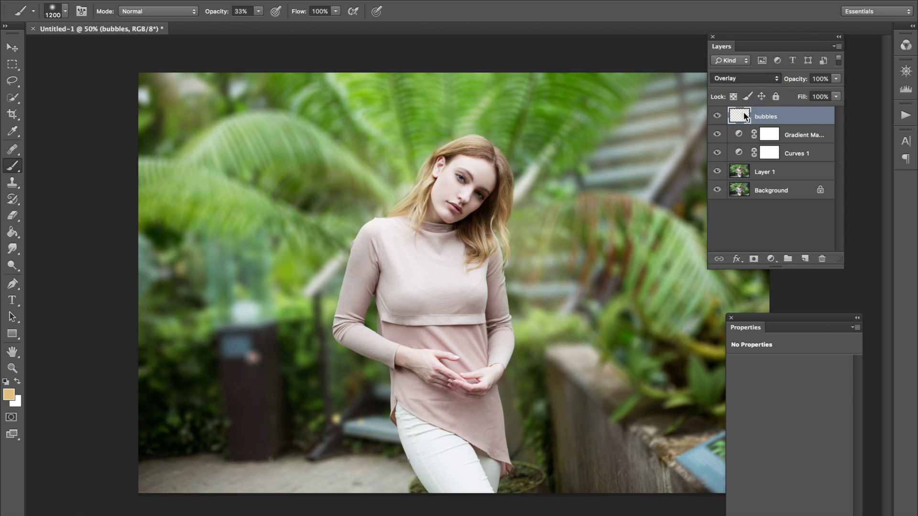
{"action": "left_click", "coordinate": [749, 80]}
{"action": "left_click", "coordinate": [749, 87]}
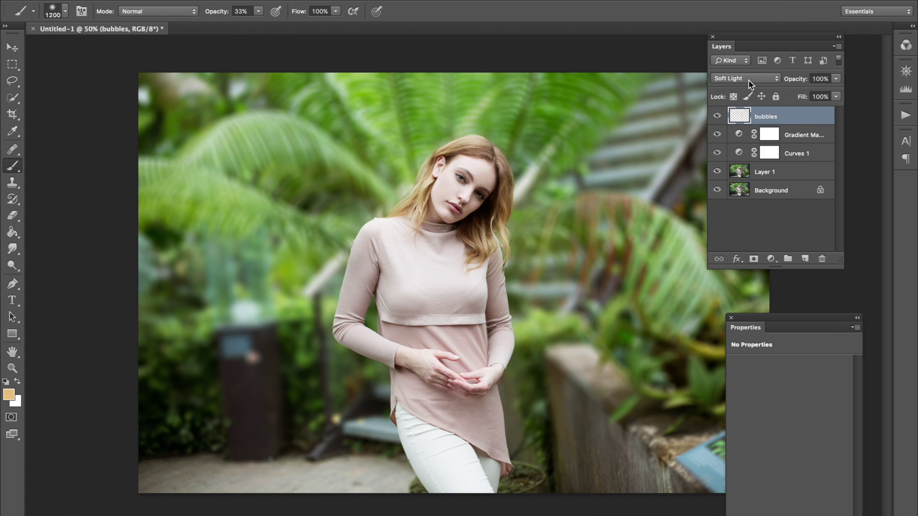
{"action": "left_click", "coordinate": [749, 81]}
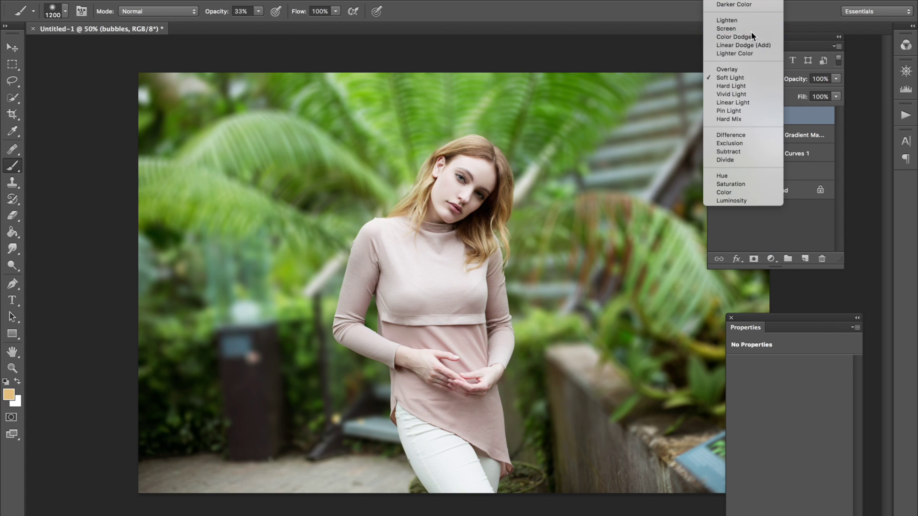
{"action": "left_click", "coordinate": [750, 31]}
{"action": "left_click", "coordinate": [748, 80]}
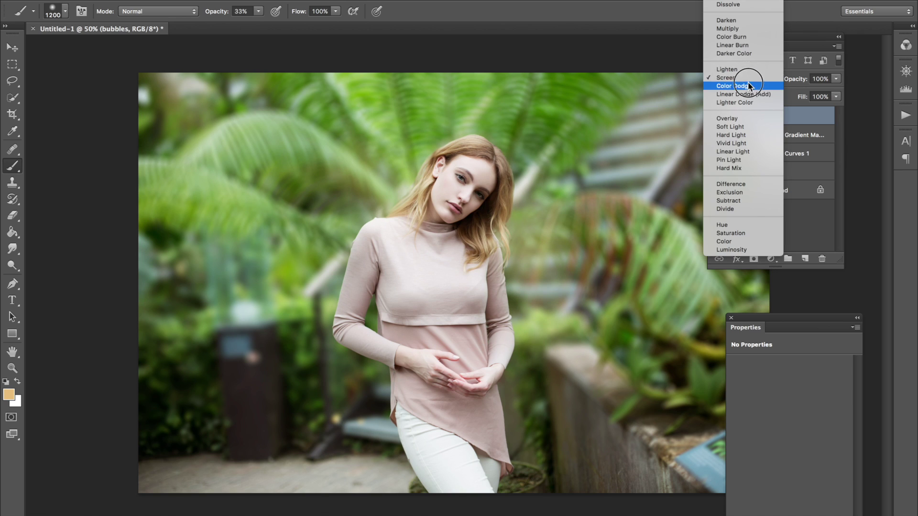
{"action": "left_click", "coordinate": [749, 119]}
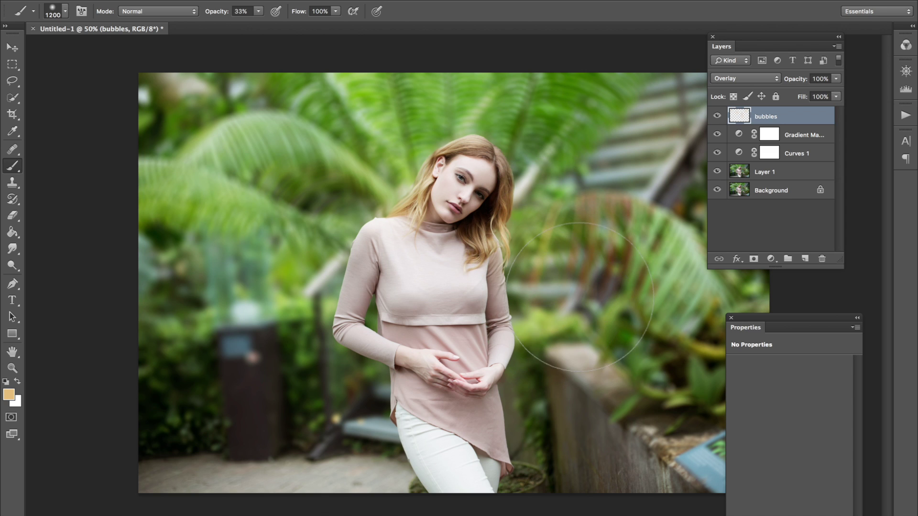
- Reduce the brush to 1000 px at 11% opacity and switch to the Move tool
{"action": "key", "text": "ctrl+minus"}
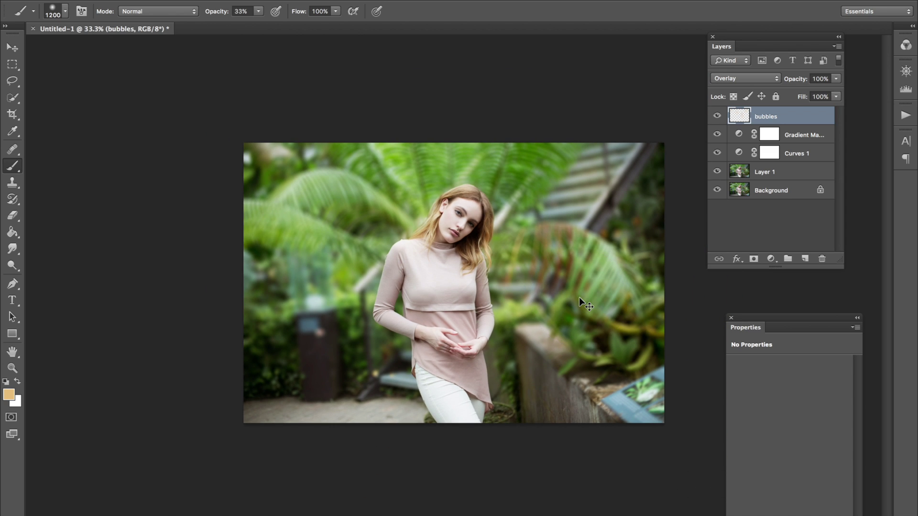
{"action": "key", "text": "ctrl+plus"}
{"action": "key", "text": "1"}
{"action": "key", "text": "1"}
{"action": "key", "text": "bracketleft"}
{"action": "key", "text": "bracketleft"}
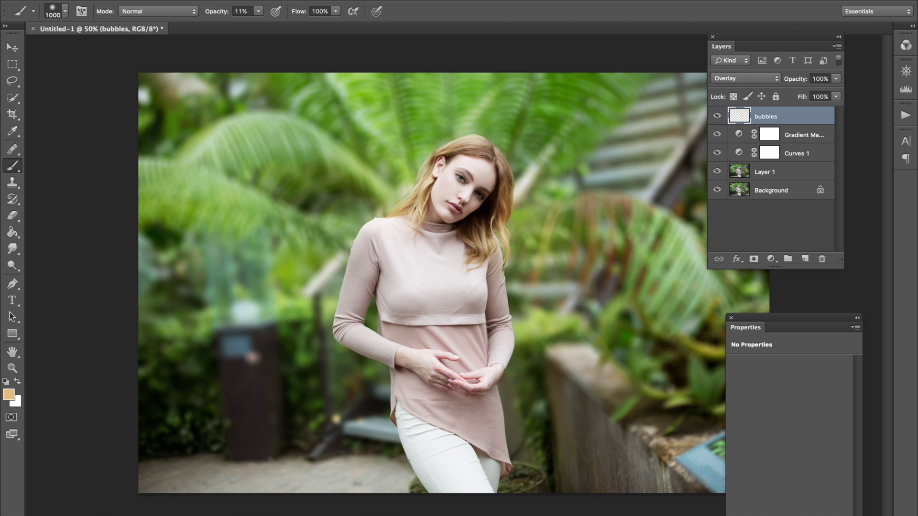
{"action": "left_click", "coordinate": [12, 47]}
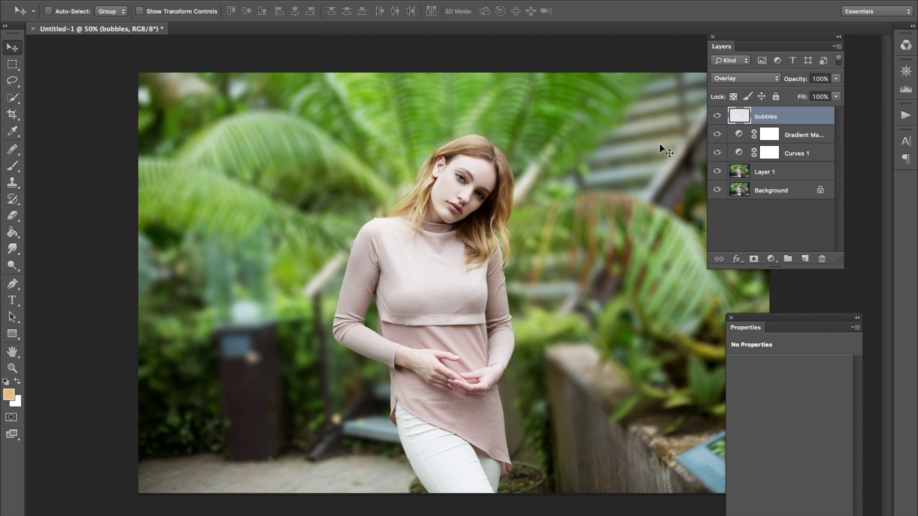
- Shift-select the four top layers, group them with Cmd+G, and toggle Group 1's visibility twice
{"action": "left_click", "coordinate": [784, 175], "text": "shift"}
{"action": "key", "text": "ctrl+g"}
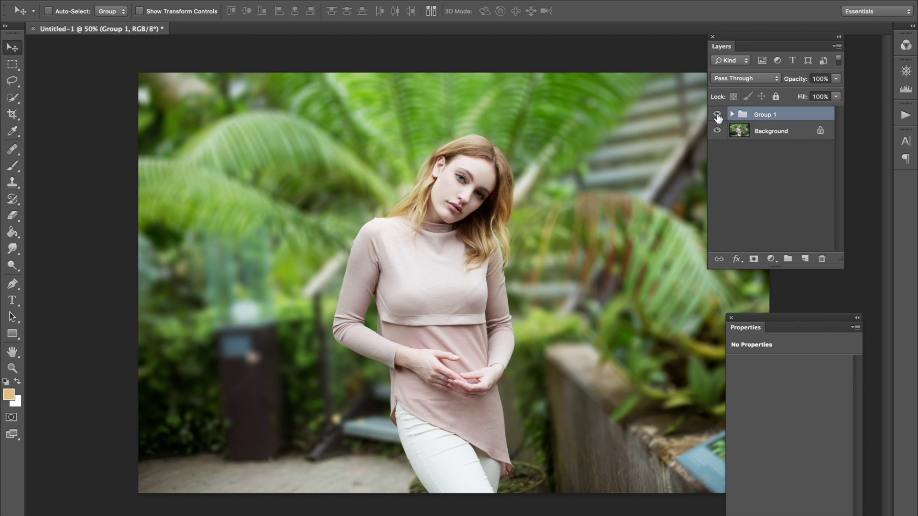
{"action": "left_click", "coordinate": [717, 114]}
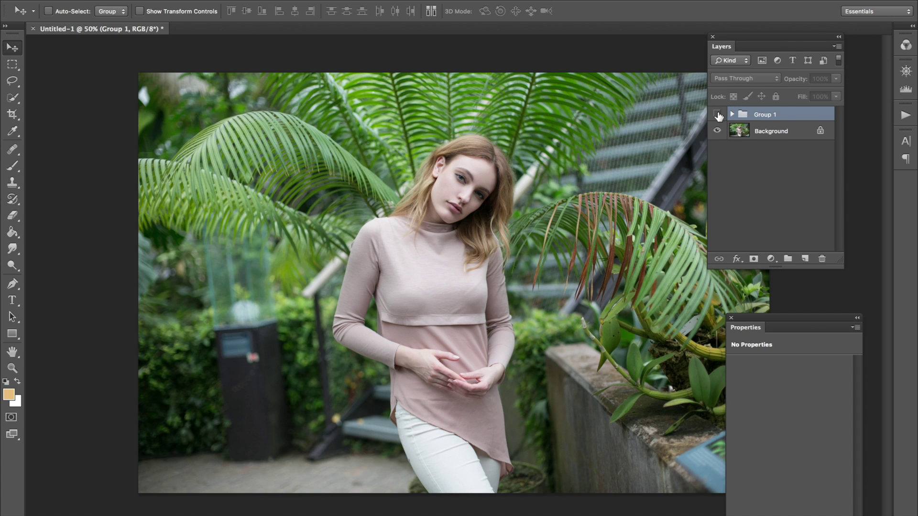
{"action": "left_click", "coordinate": [717, 115]}
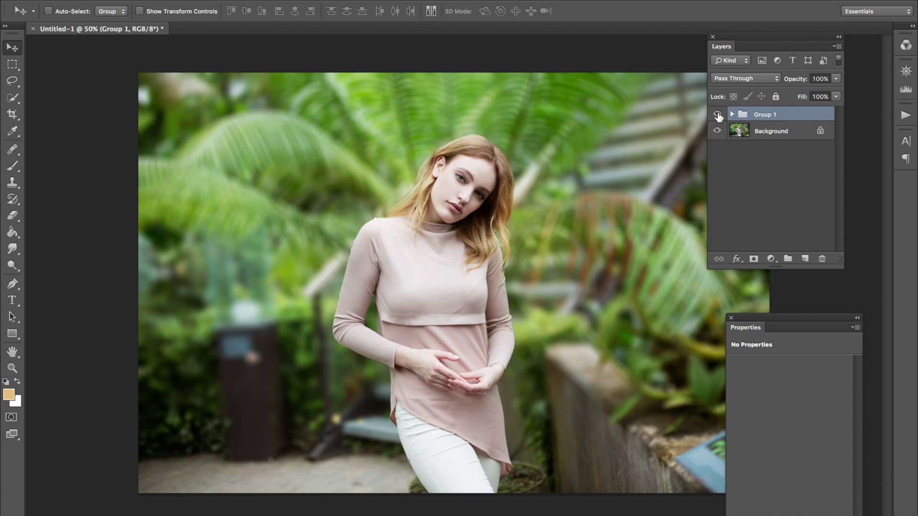
{"action": "left_click", "coordinate": [718, 115]}
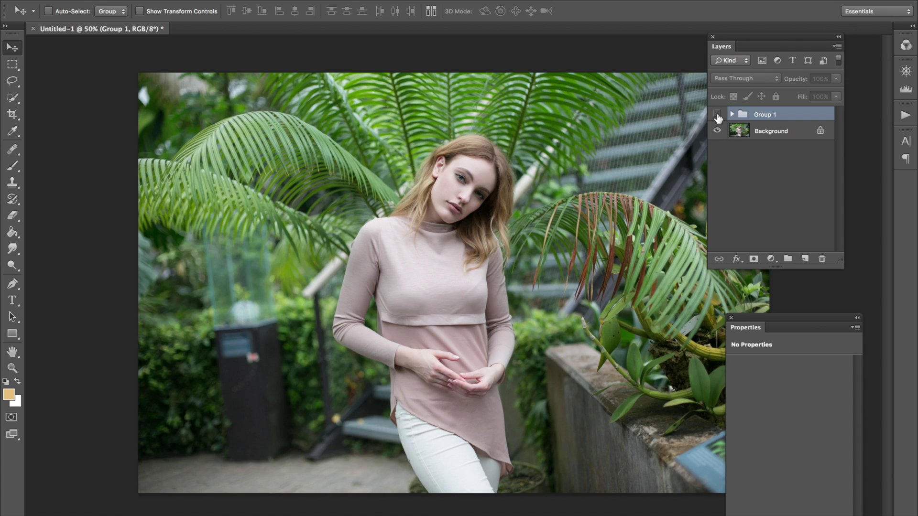
{"action": "left_click", "coordinate": [717, 115]}
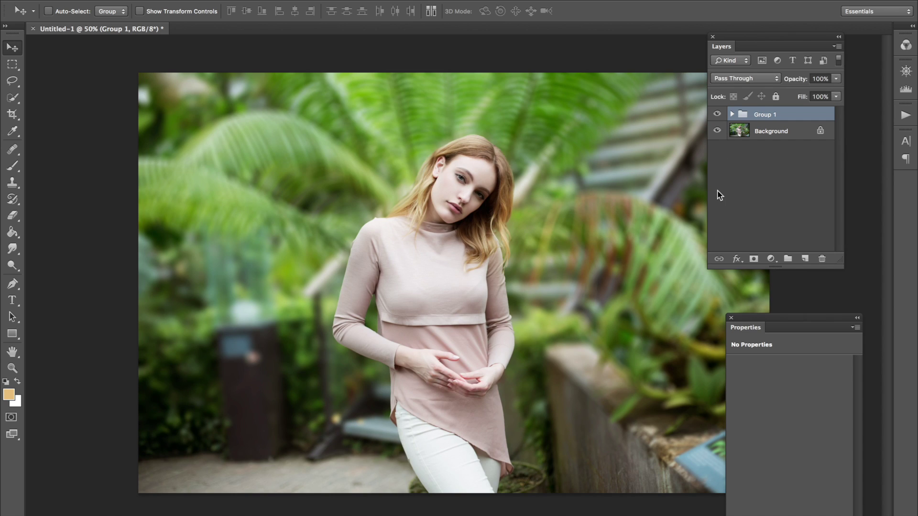